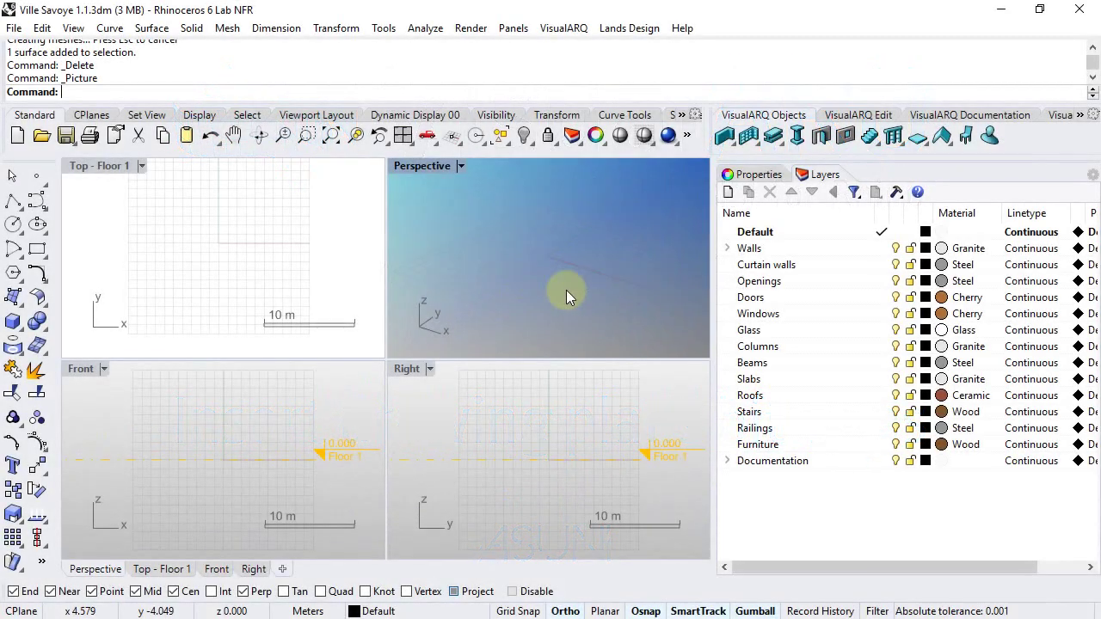
Add a new layer and name it Bitmaps.
{"action": "left_click", "coordinate": [728, 192]}
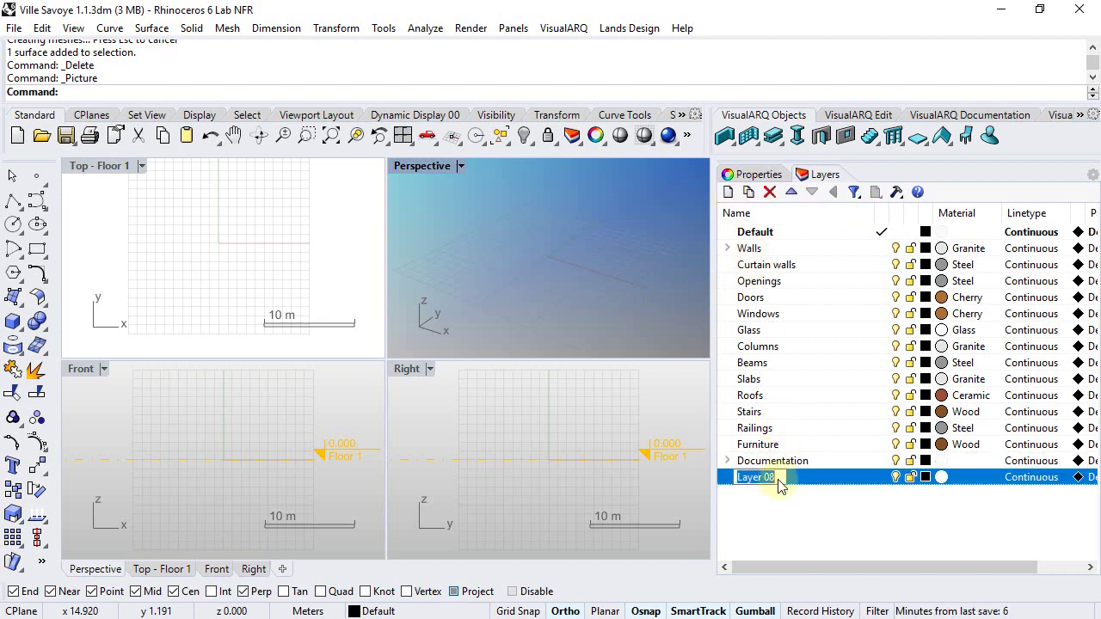
{"action": "key", "text": "Return"}
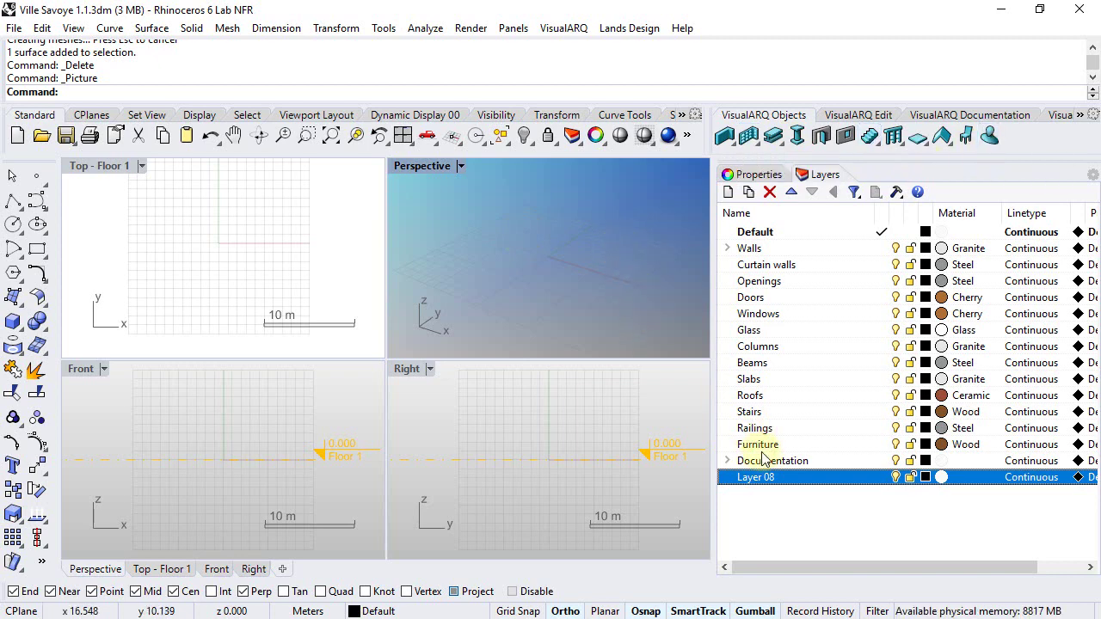
{"action": "left_click", "coordinate": [773, 478]}
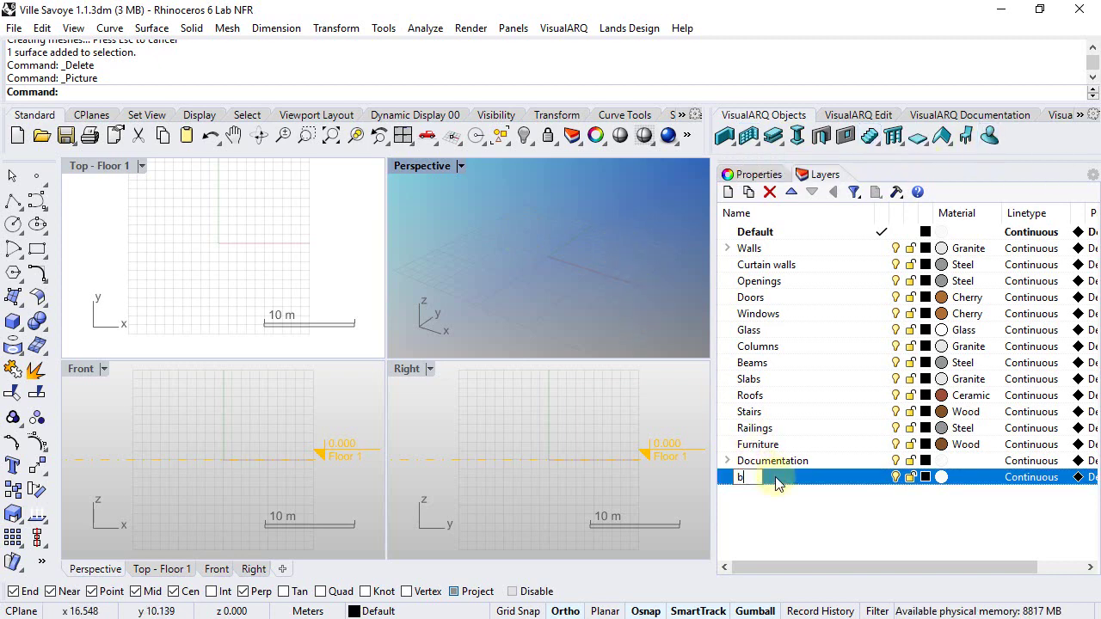
{"action": "type", "text": "bIT"}
{"action": "key", "text": "BackSpace"}
{"action": "key", "text": "BackSpace"}
{"action": "key", "text": "BackSpace"}
{"action": "type", "text": "Btt"}
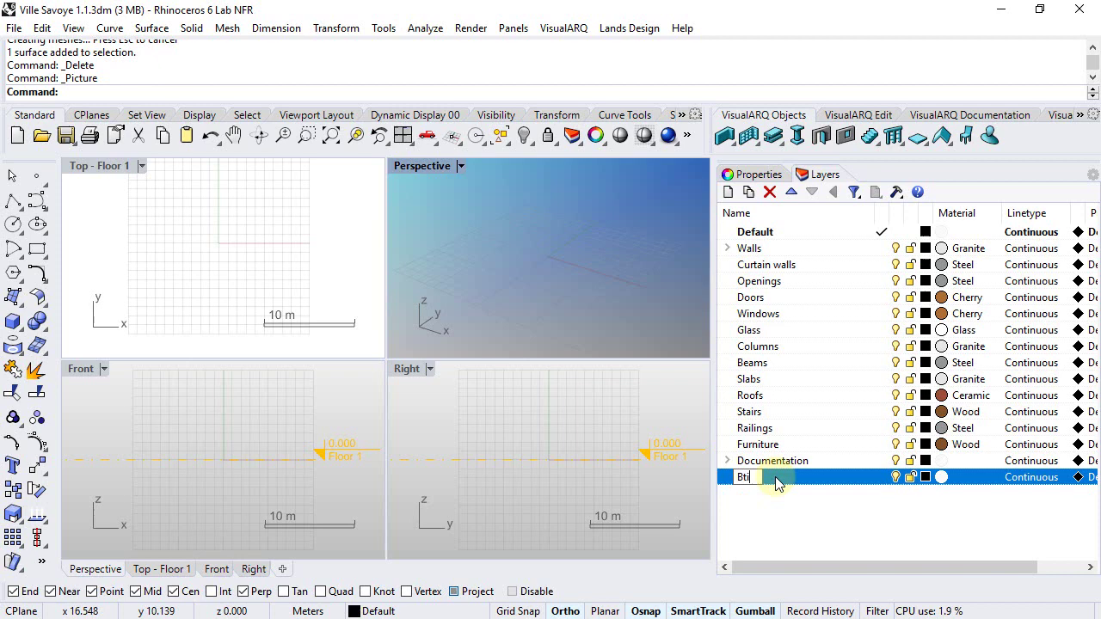
{"action": "type", "text": "maps"}
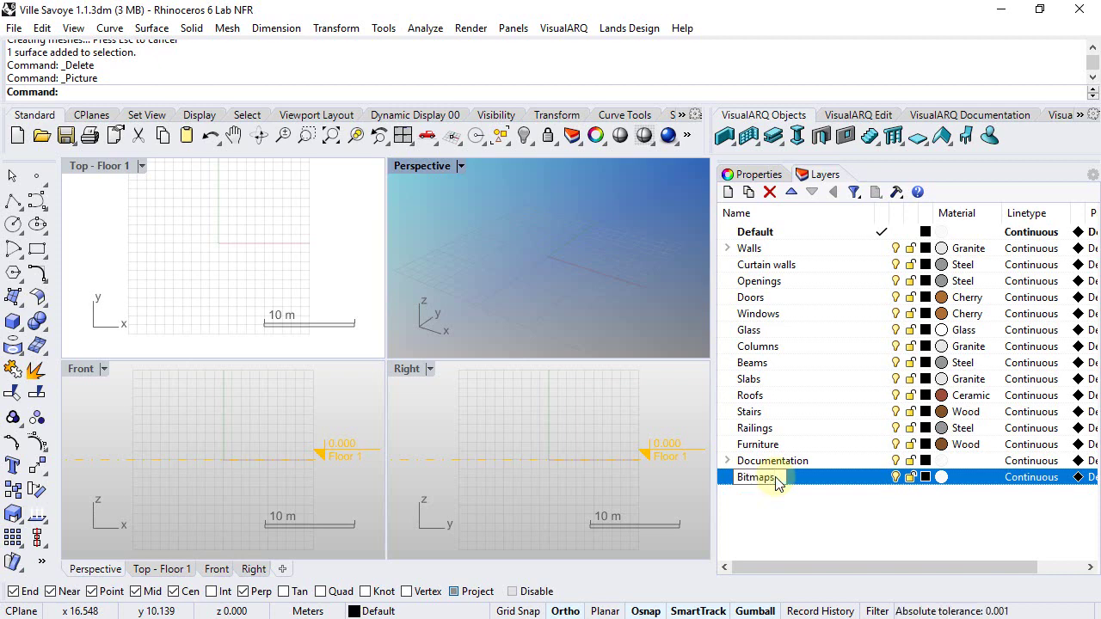
{"action": "left_click", "coordinate": [755, 507]}
Add four sublayers under the Bitmaps layer.
{"action": "left_click", "coordinate": [755, 478]}
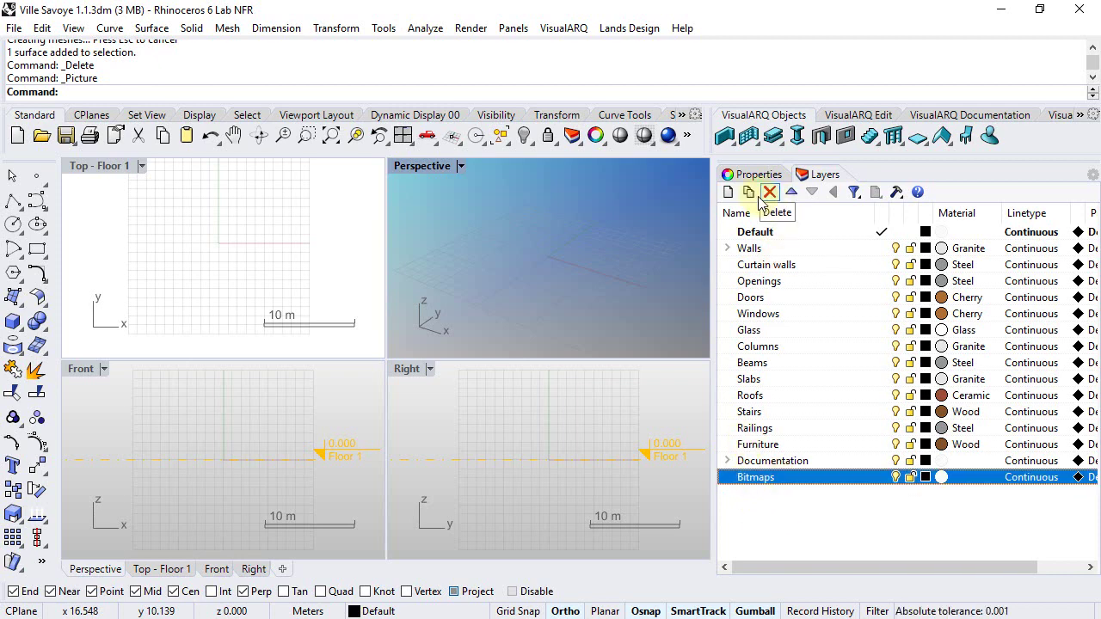
{"action": "left_click", "coordinate": [748, 192]}
{"action": "left_click", "coordinate": [755, 478]}
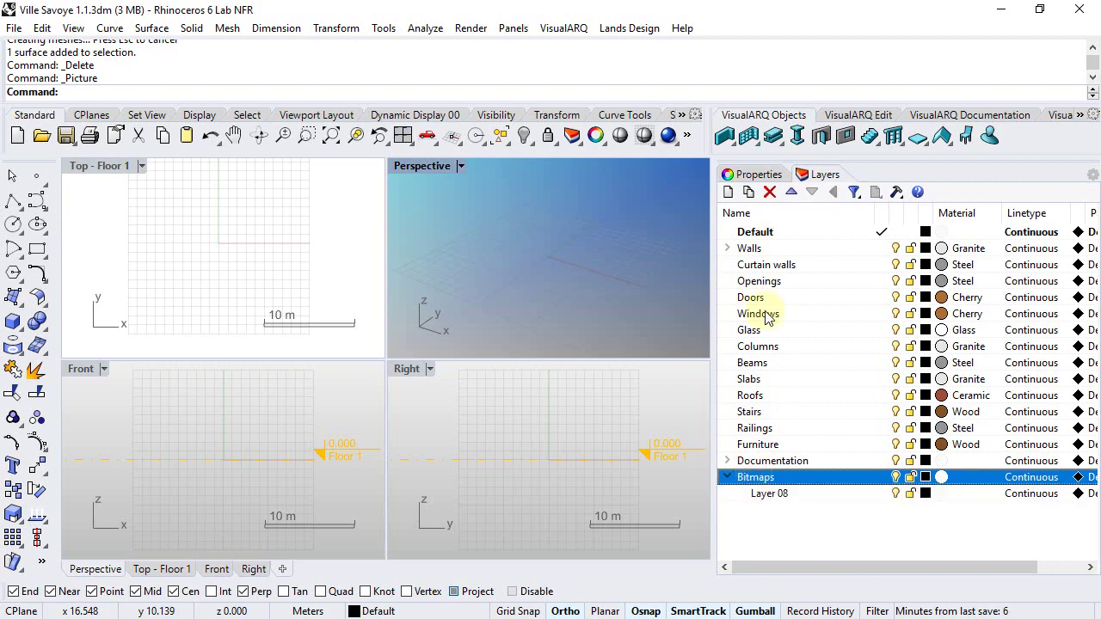
{"action": "left_click", "coordinate": [747, 191]}
{"action": "left_click", "coordinate": [757, 477]}
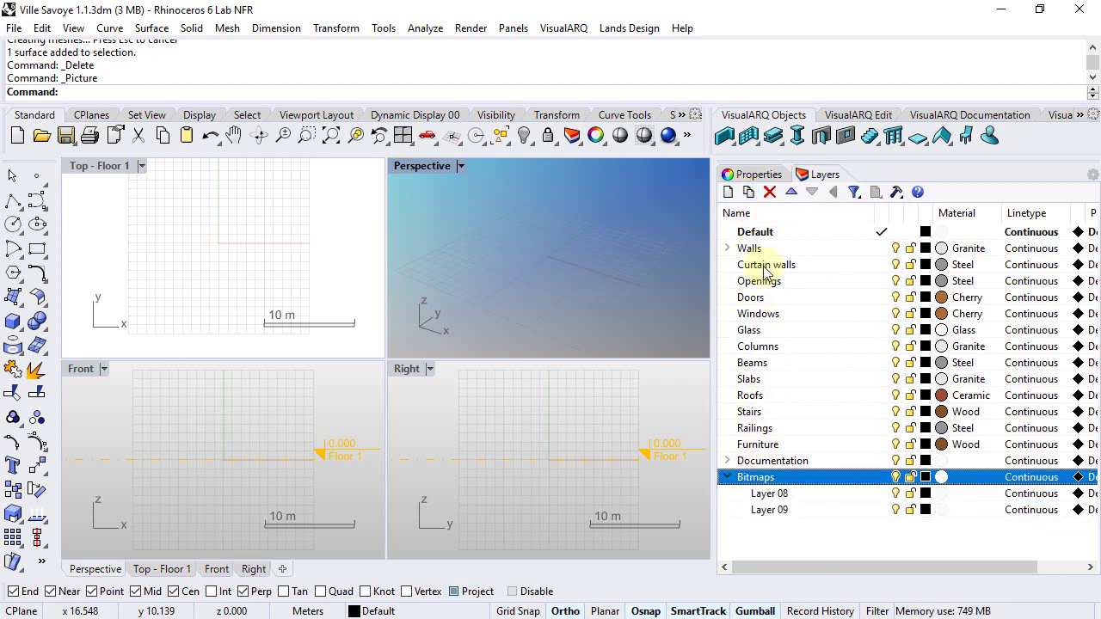
{"action": "left_click", "coordinate": [749, 192]}
{"action": "left_click", "coordinate": [756, 480]}
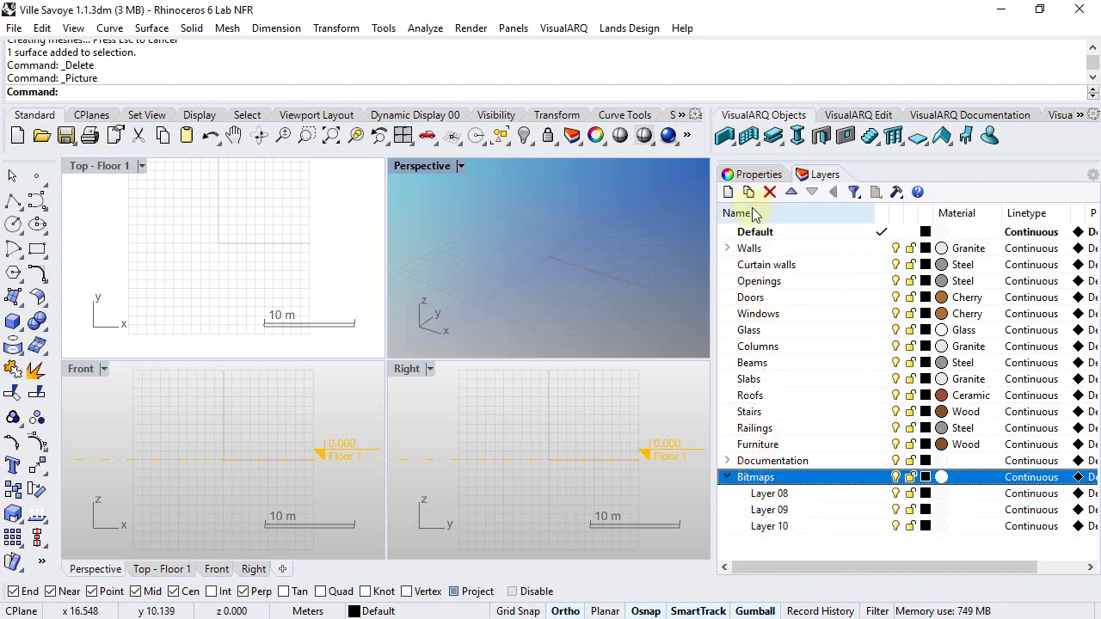
{"action": "left_click", "coordinate": [747, 191]}
Rename the four sublayers GF, 1F, TF and ELEV.
{"action": "left_click", "coordinate": [772, 495]}
{"action": "left_click", "coordinate": [774, 498]}
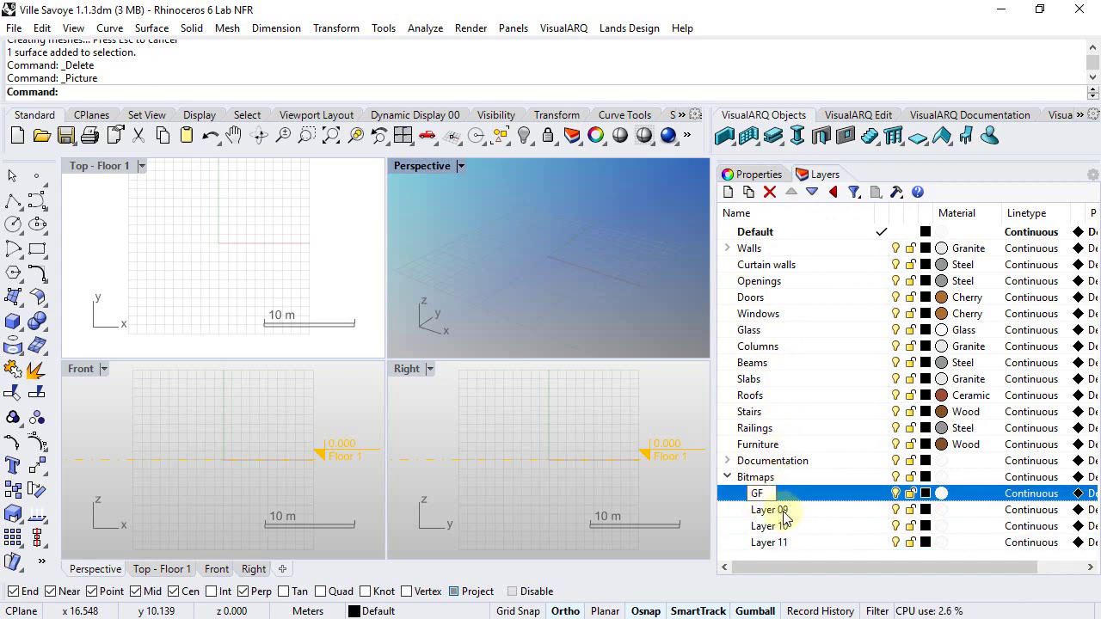
{"action": "left_click", "coordinate": [772, 510]}
{"action": "left_click", "coordinate": [774, 511]}
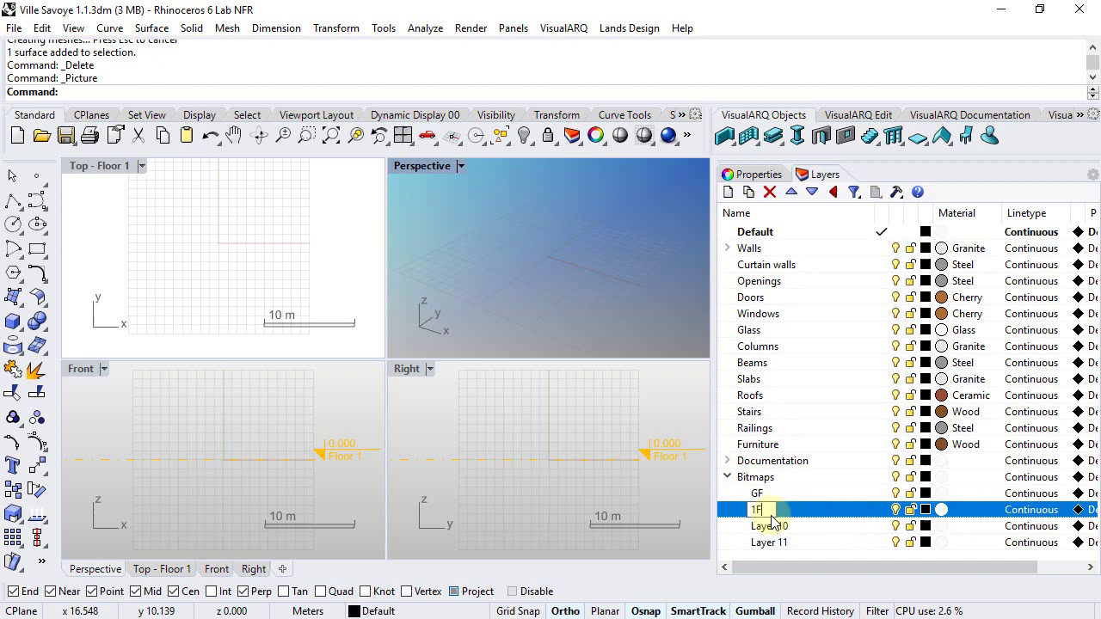
{"action": "type", "text": "1F"}
{"action": "left_click", "coordinate": [772, 523]}
{"action": "left_click", "coordinate": [769, 528]}
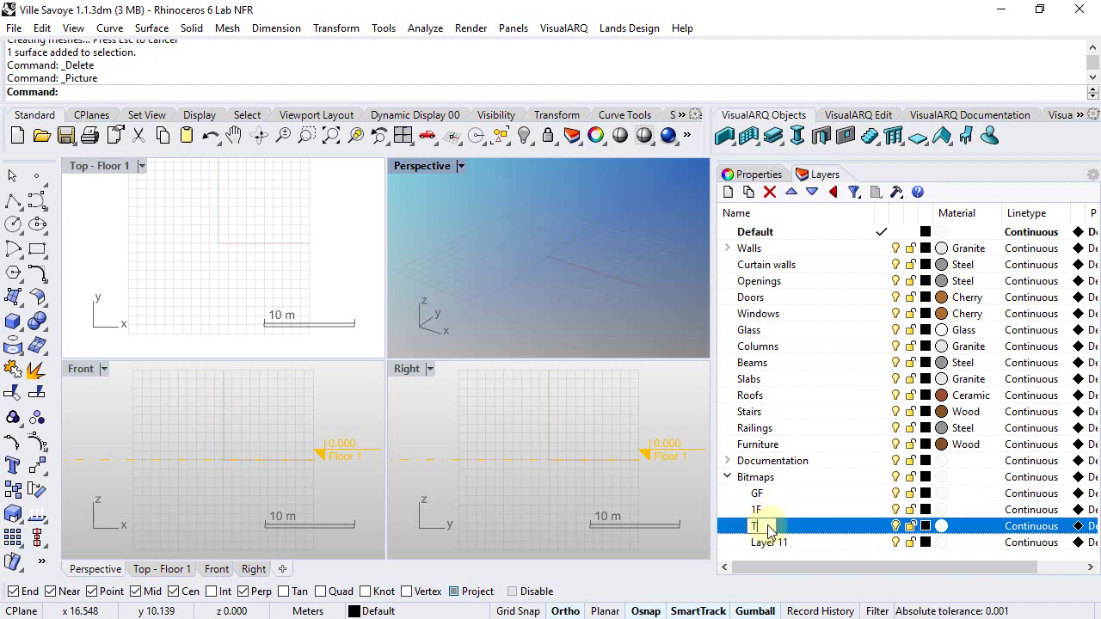
{"action": "left_click", "coordinate": [766, 543]}
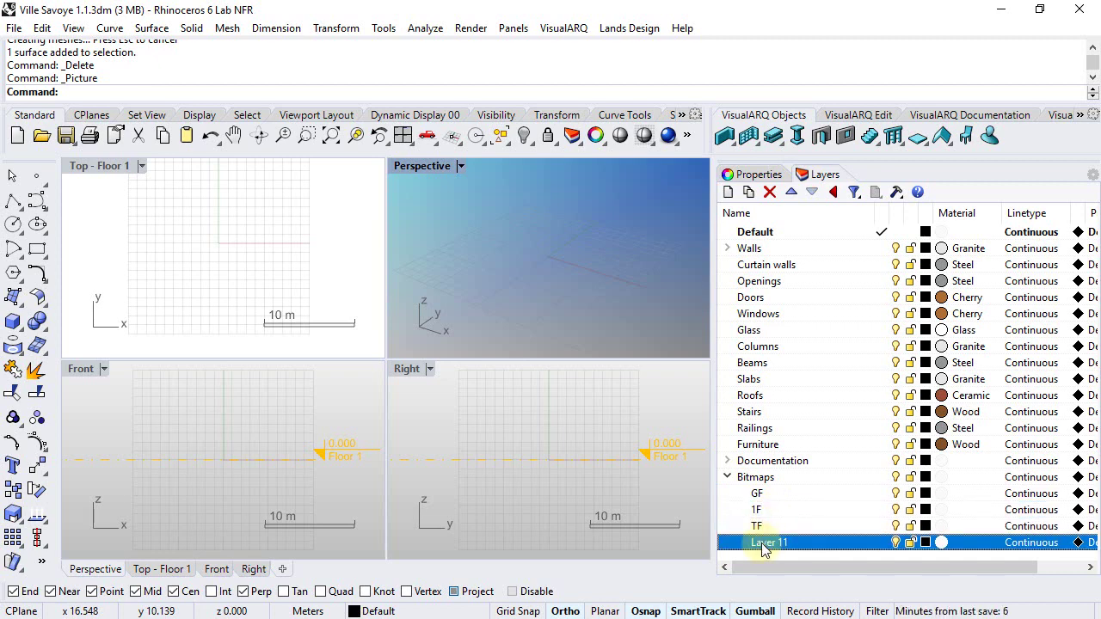
{"action": "left_click", "coordinate": [760, 542]}
{"action": "type", "text": "E"}
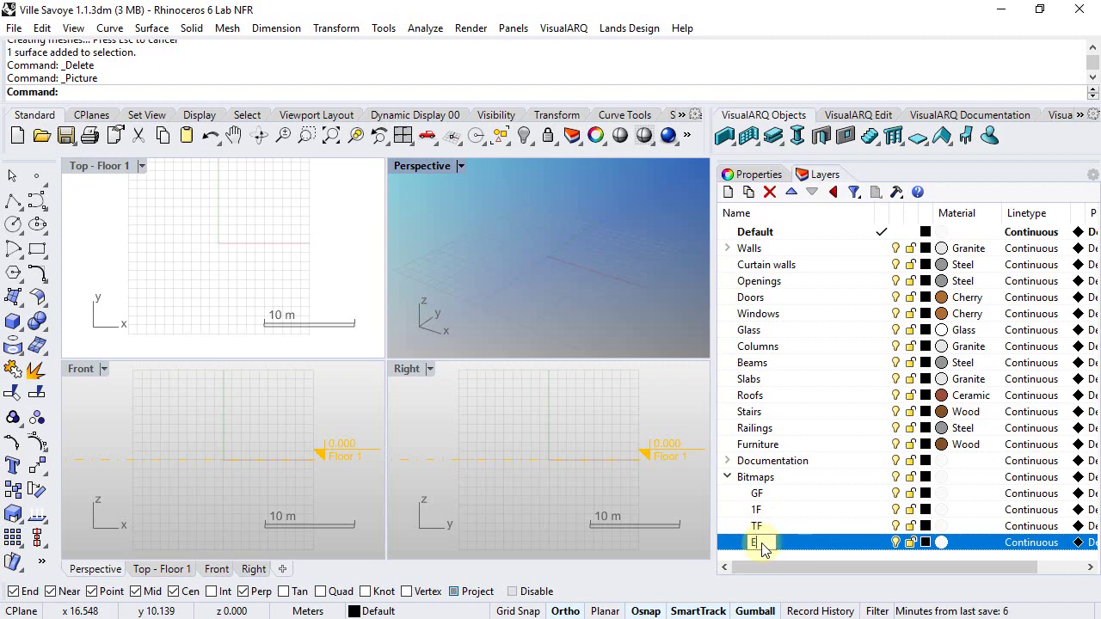
{"action": "type", "text": "LEV."}
{"action": "key", "text": "Return"}
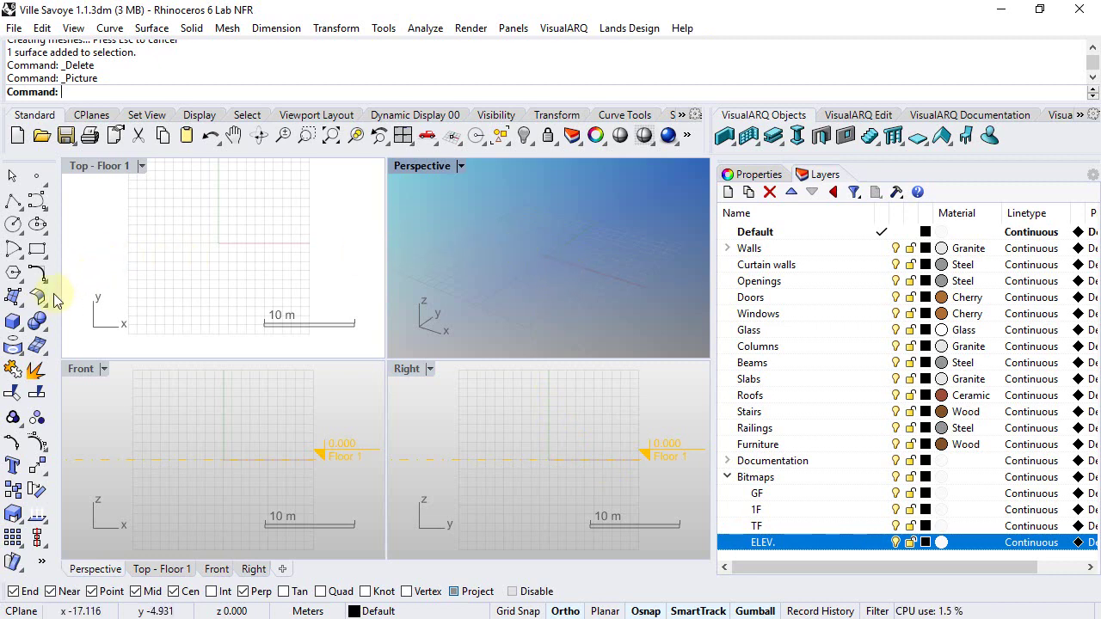
Insert Le_Corbusier_Villa_savoye_Planos1.jpg as a Picture from the origin in the Top view, then zoom to check it.
{"action": "left_click", "coordinate": [22, 304]}
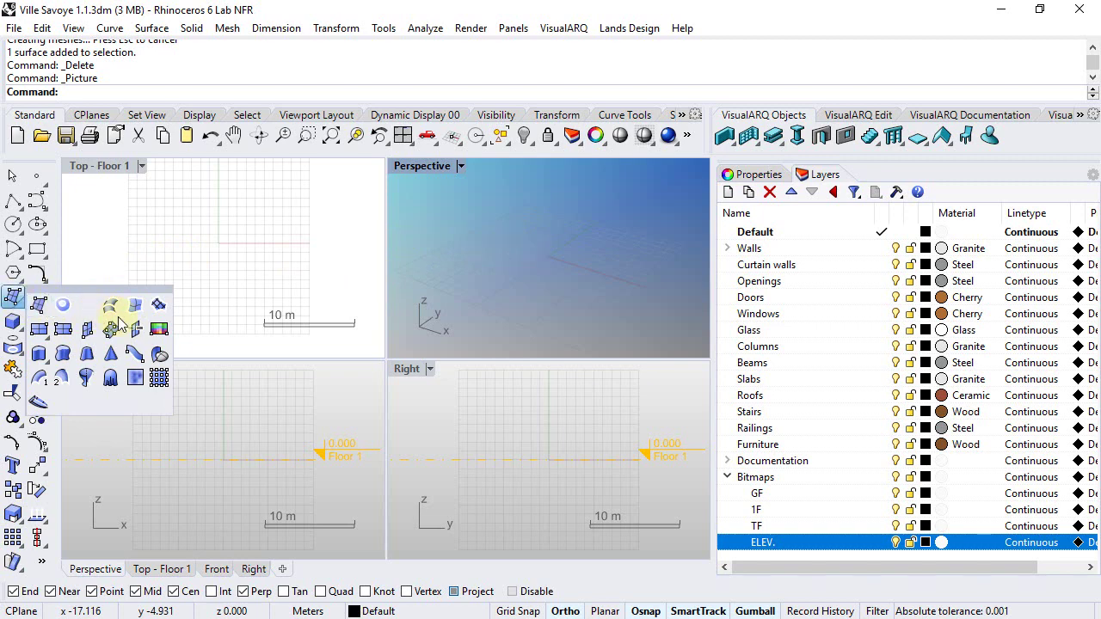
{"action": "left_click", "coordinate": [159, 330]}
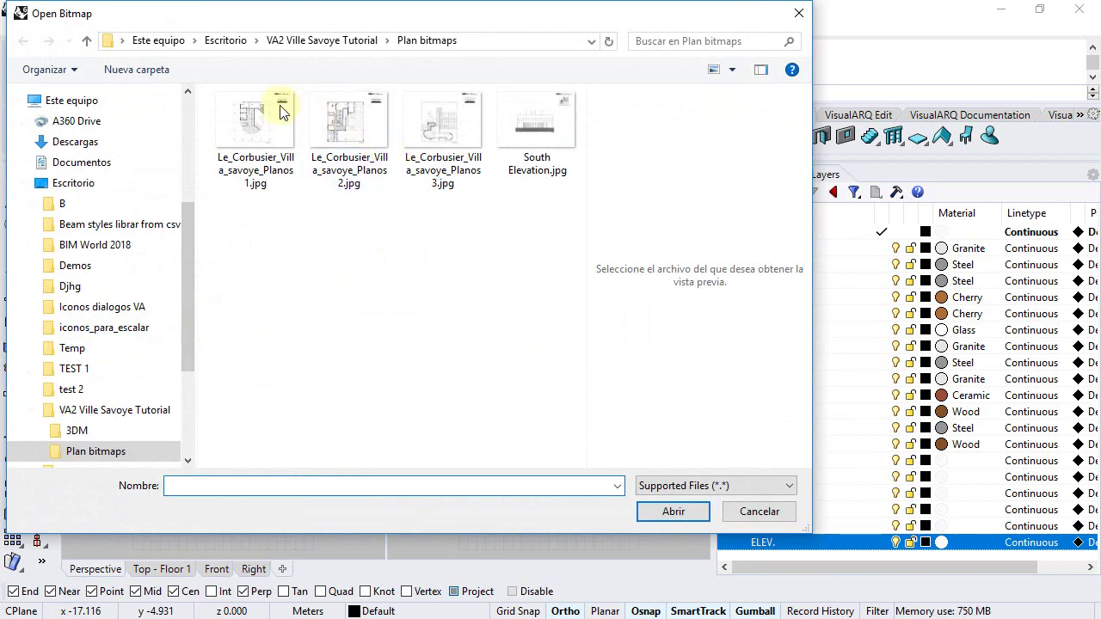
{"action": "left_click", "coordinate": [248, 121]}
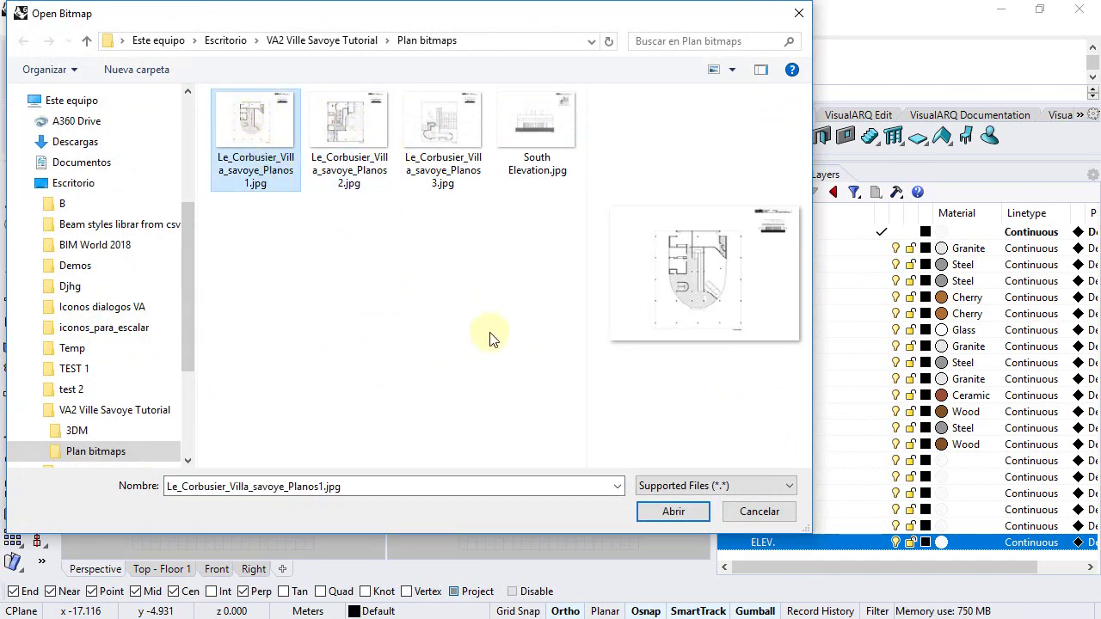
{"action": "left_click", "coordinate": [667, 511]}
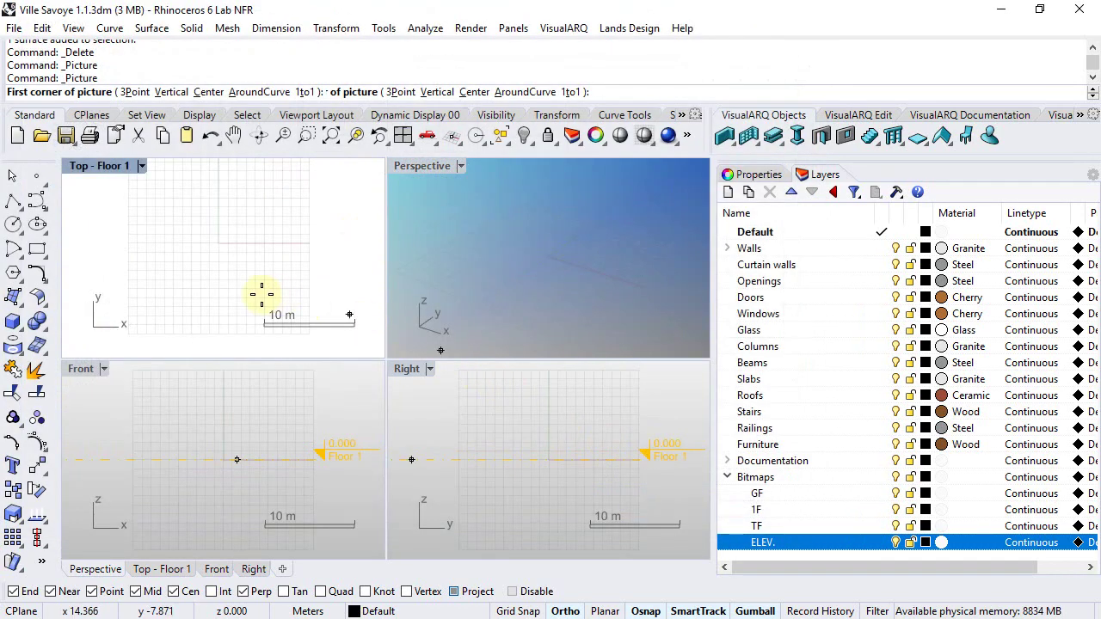
{"action": "left_click", "coordinate": [128, 332]}
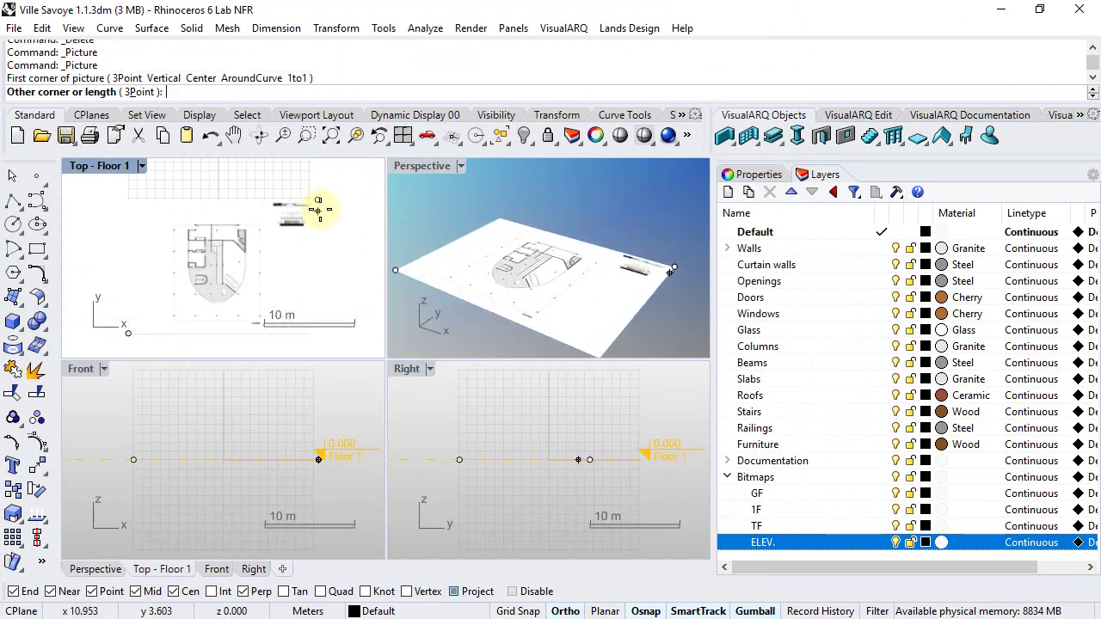
{"action": "left_click", "coordinate": [317, 191]}
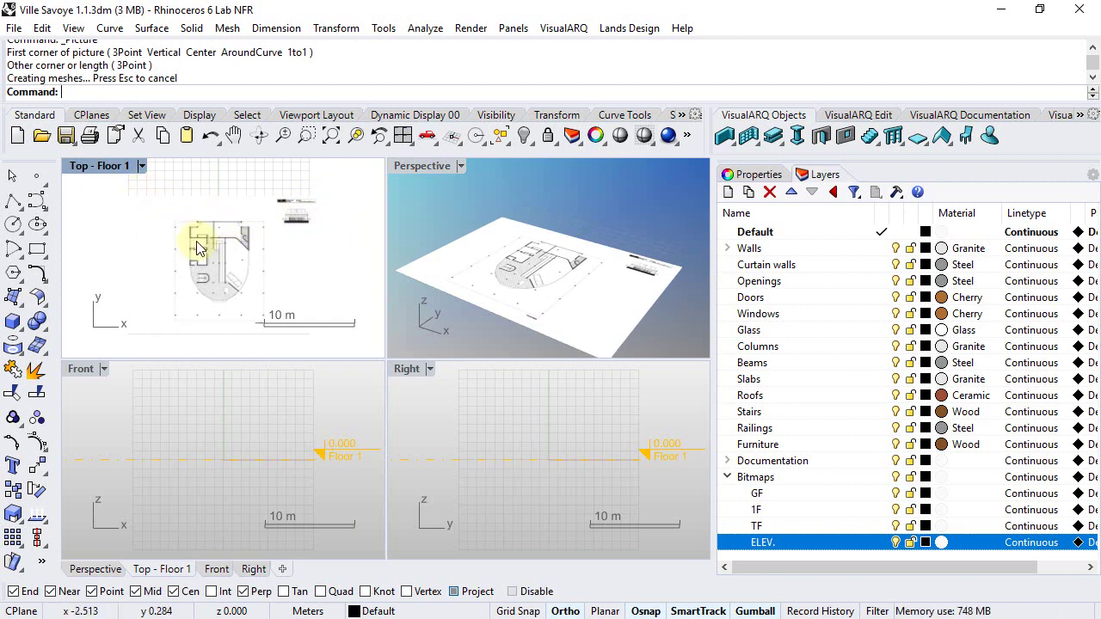
{"action": "scroll", "coordinate": [301, 204], "scroll_direction": "up", "scroll_amount": 10}
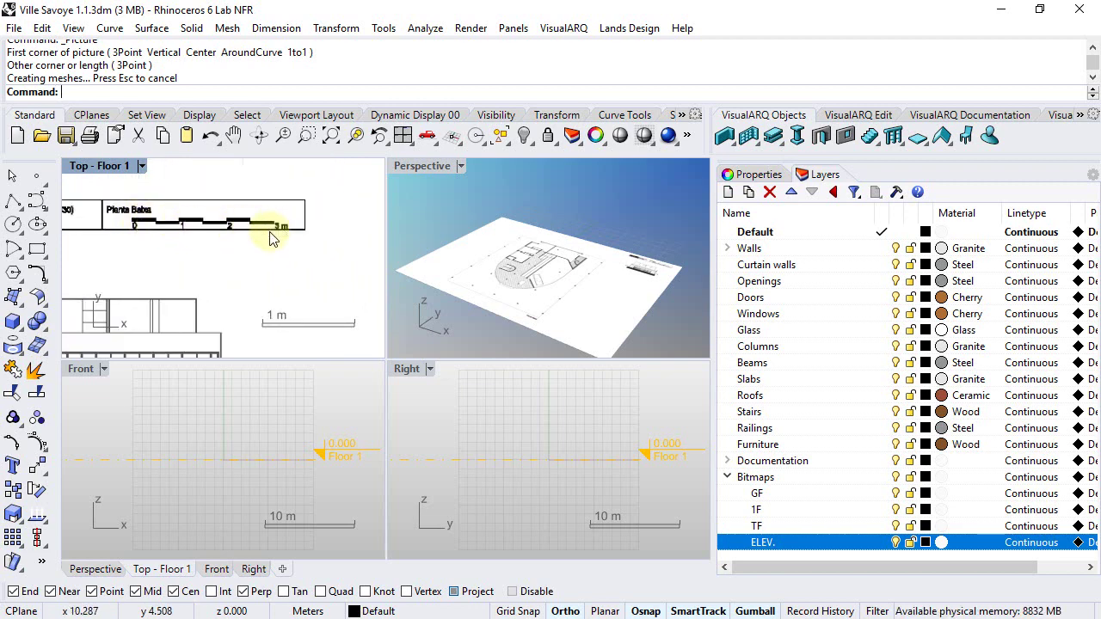
{"action": "scroll", "coordinate": [269, 239], "scroll_direction": "down", "scroll_amount": 10}
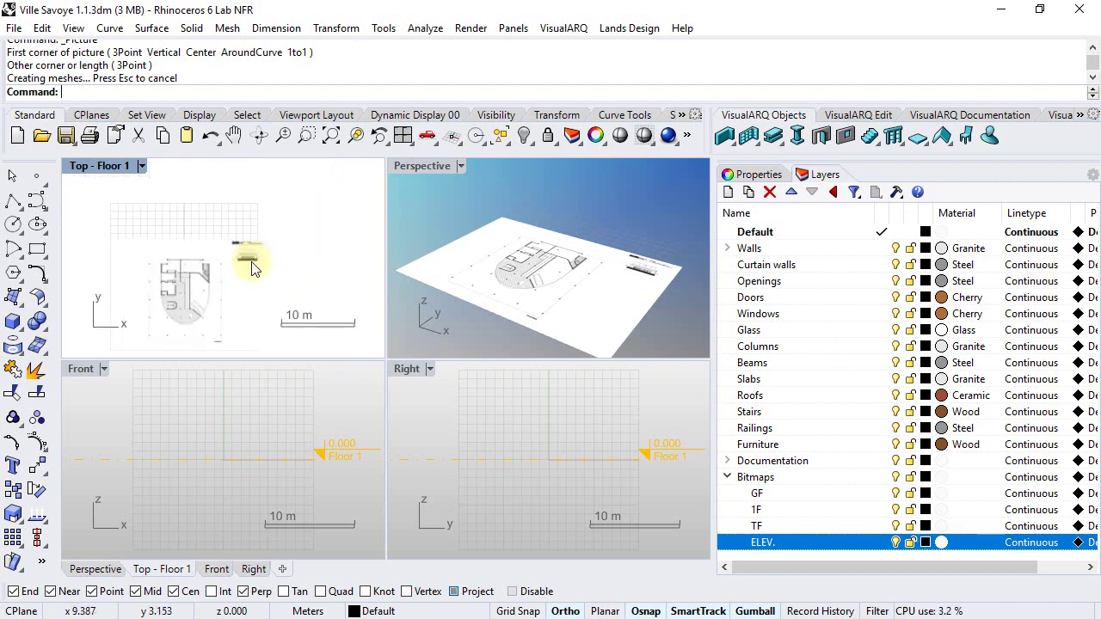
{"action": "right_click_drag", "start_coordinate": [256, 203], "coordinate": [249, 245]}
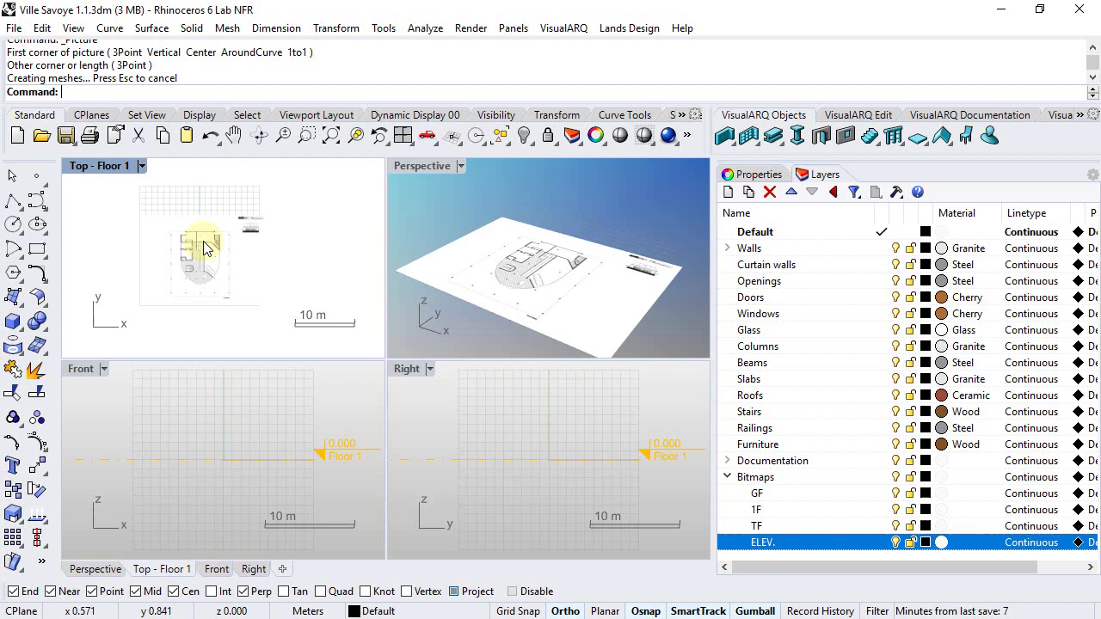
Move the ground-floor plan picture onto the GF sublayer with Change Object Layer, then deselect it.
{"action": "left_click", "coordinate": [514, 284]}
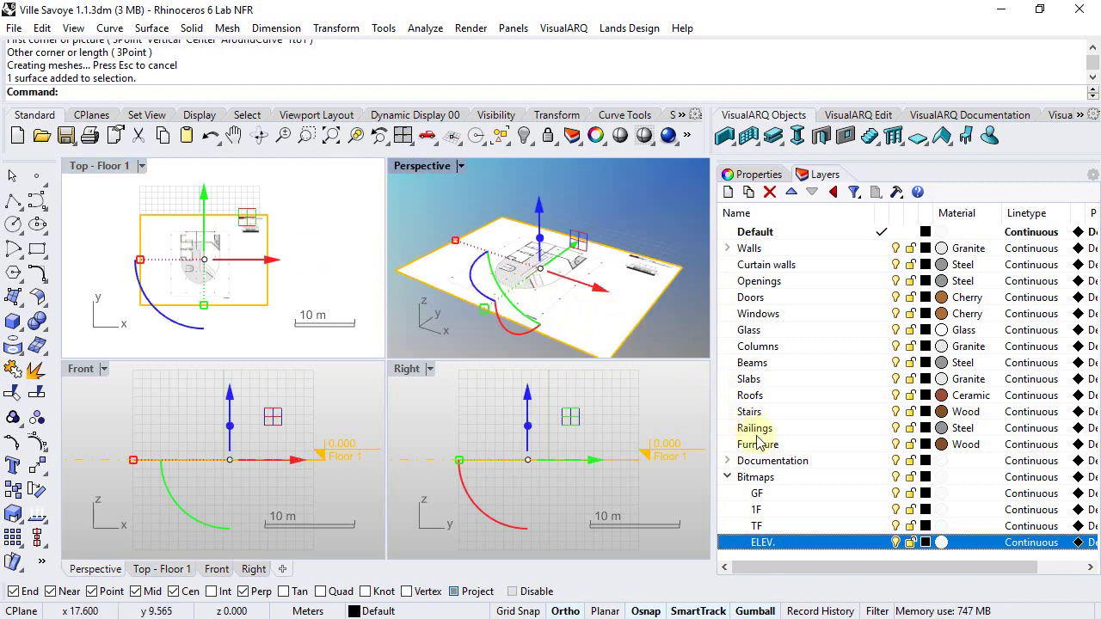
{"action": "right_click", "coordinate": [760, 495]}
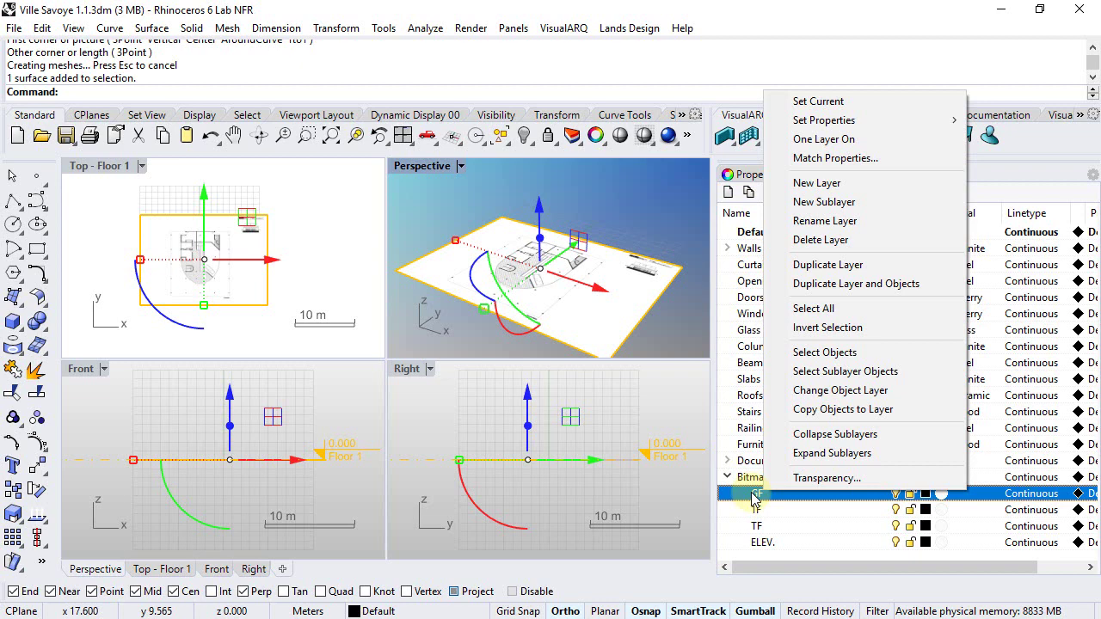
{"action": "left_click", "coordinate": [846, 390]}
{"action": "left_click", "coordinate": [633, 223]}
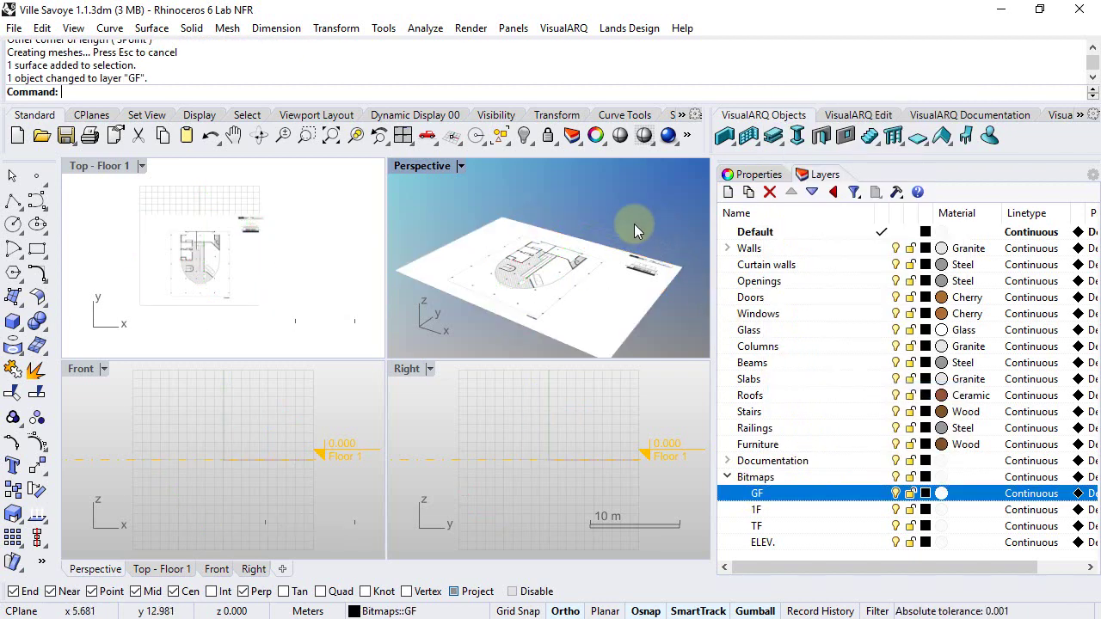
Place Le_Corbusier_Villa_savoye_Planos2.jpg as a Picture spanning the reference line's endpoints.
{"action": "left_click", "coordinate": [26, 314]}
{"action": "left_click", "coordinate": [162, 337]}
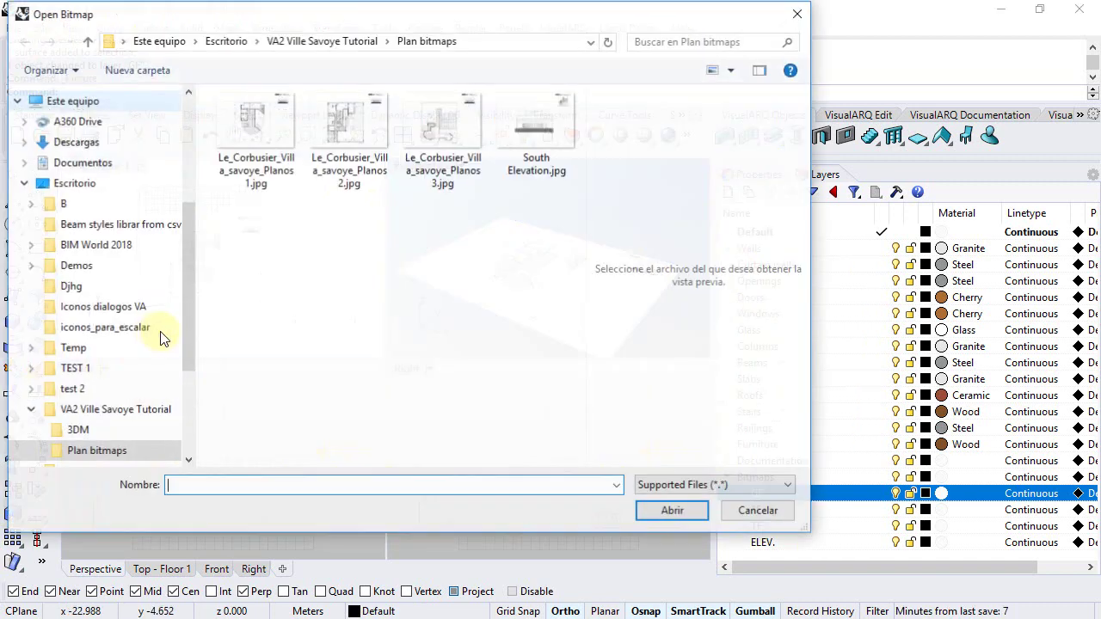
{"action": "left_click", "coordinate": [351, 125]}
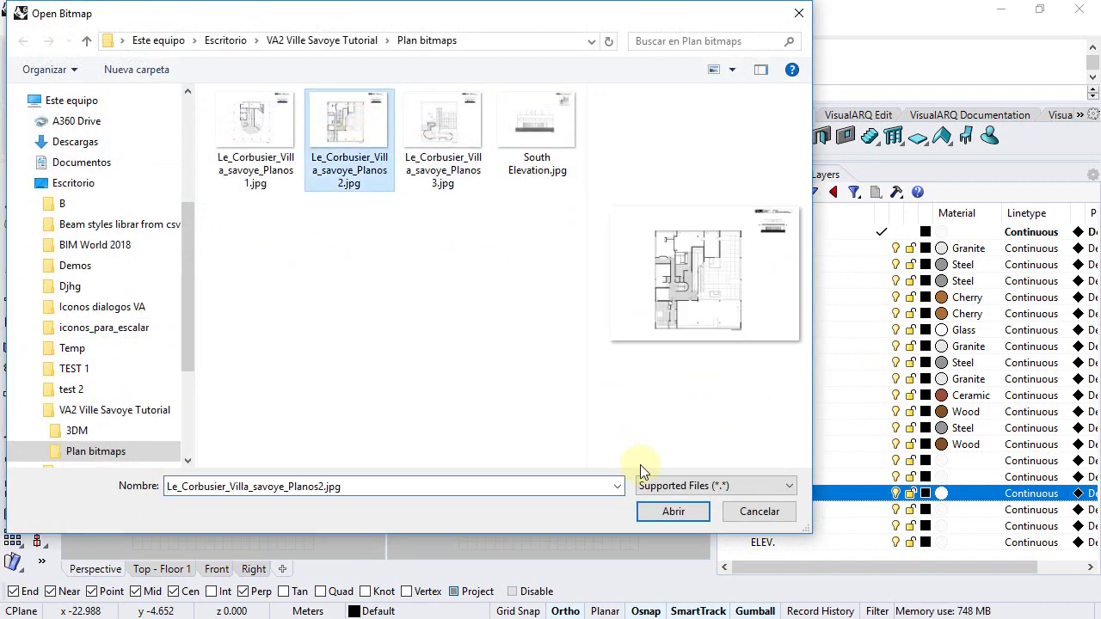
{"action": "left_click", "coordinate": [671, 512]}
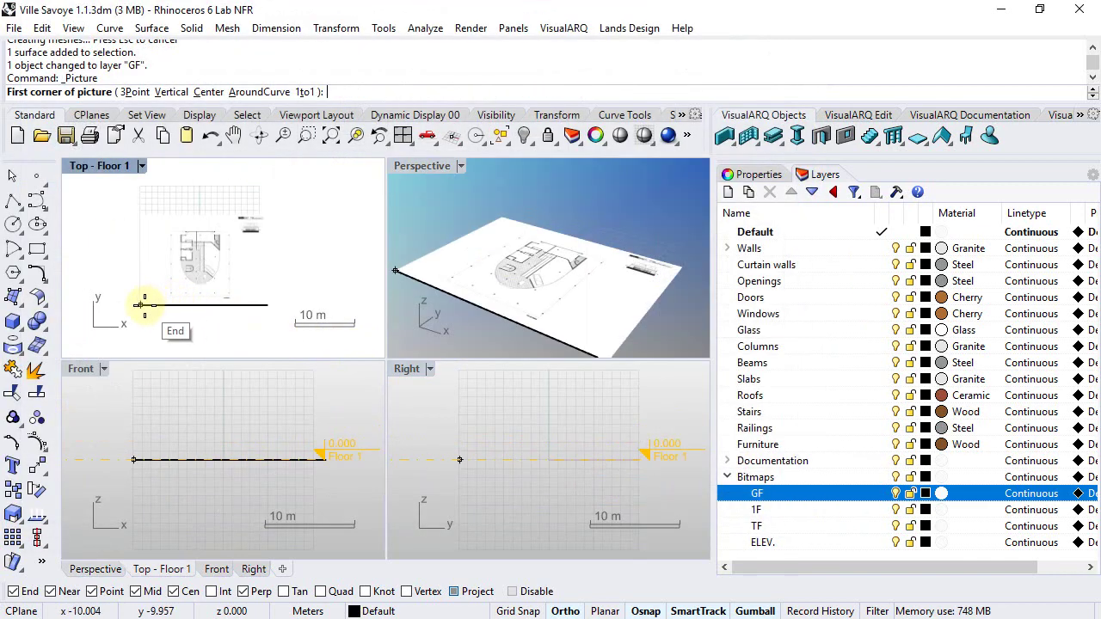
{"action": "scroll", "coordinate": [143, 305], "scroll_direction": "up", "scroll_amount": 3}
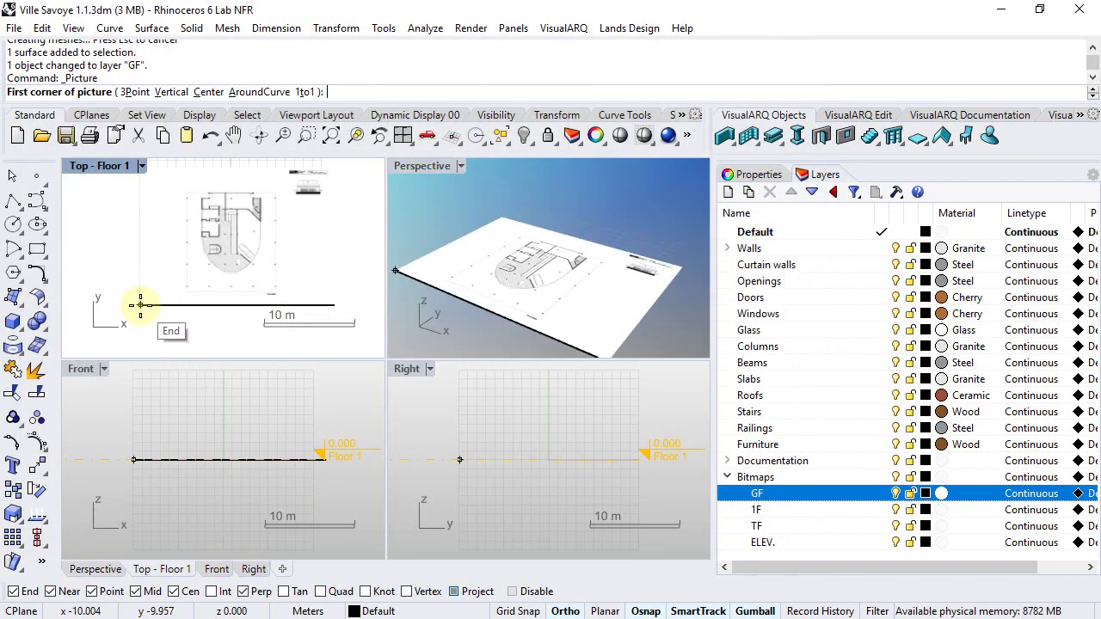
{"action": "left_click", "coordinate": [140, 305]}
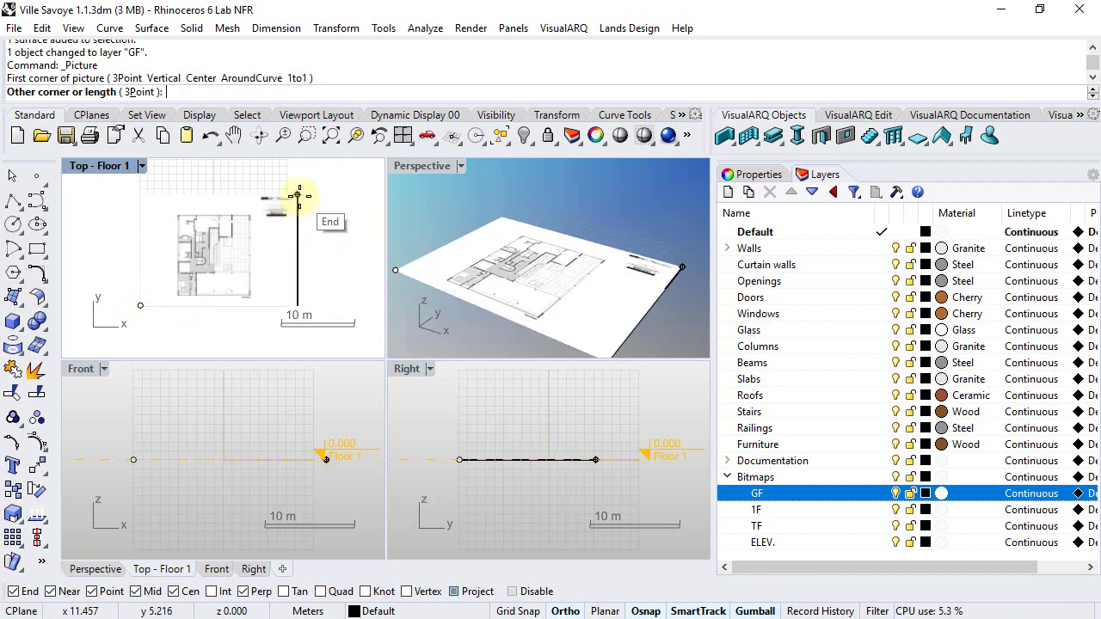
{"action": "left_click", "coordinate": [299, 196]}
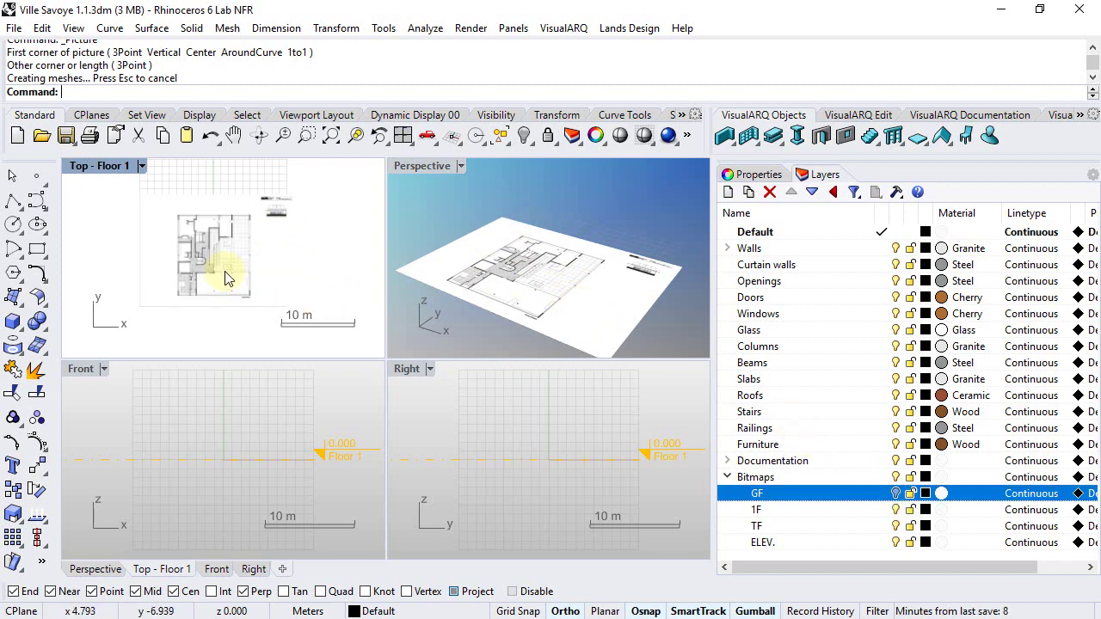
Move the new plan picture onto the 1F layer and deselect it.
{"action": "left_click", "coordinate": [228, 277]}
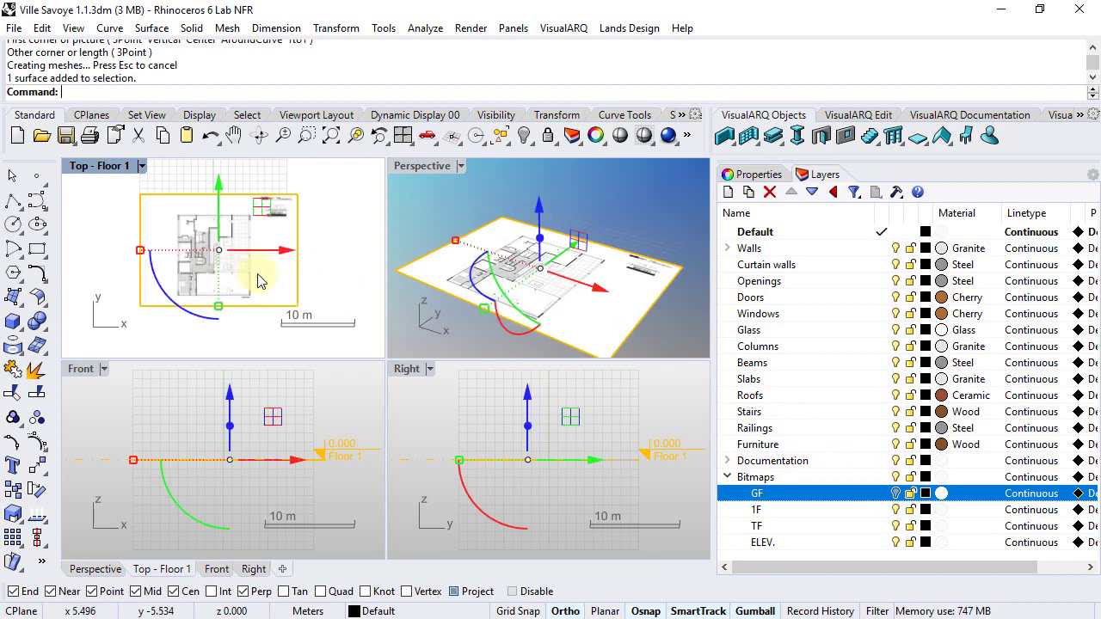
{"action": "right_click", "coordinate": [771, 513]}
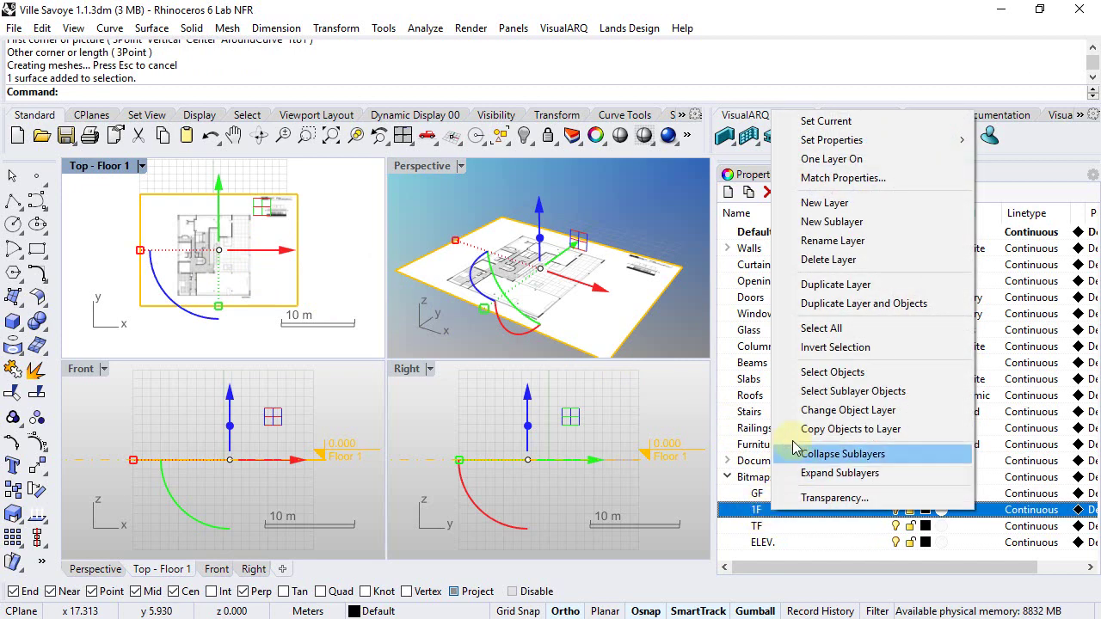
{"action": "left_click", "coordinate": [821, 410]}
{"action": "left_click", "coordinate": [636, 216]}
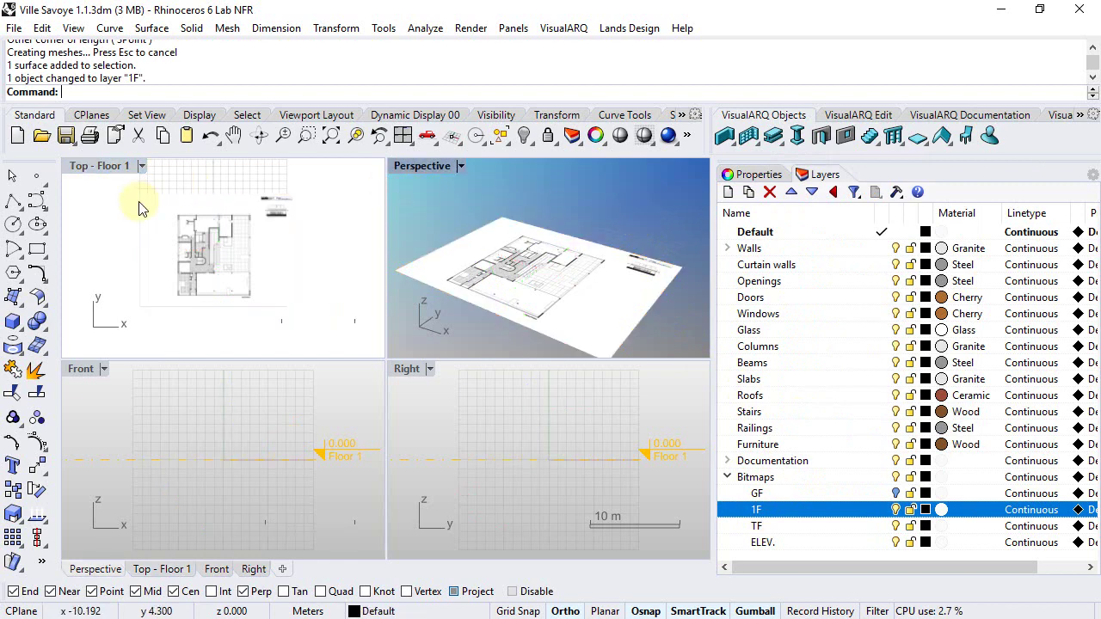
Place Le_Corbusier_Villa_savoye_Planos3.jpg as a Picture with corners on the line ends.
{"action": "left_click", "coordinate": [13, 295]}
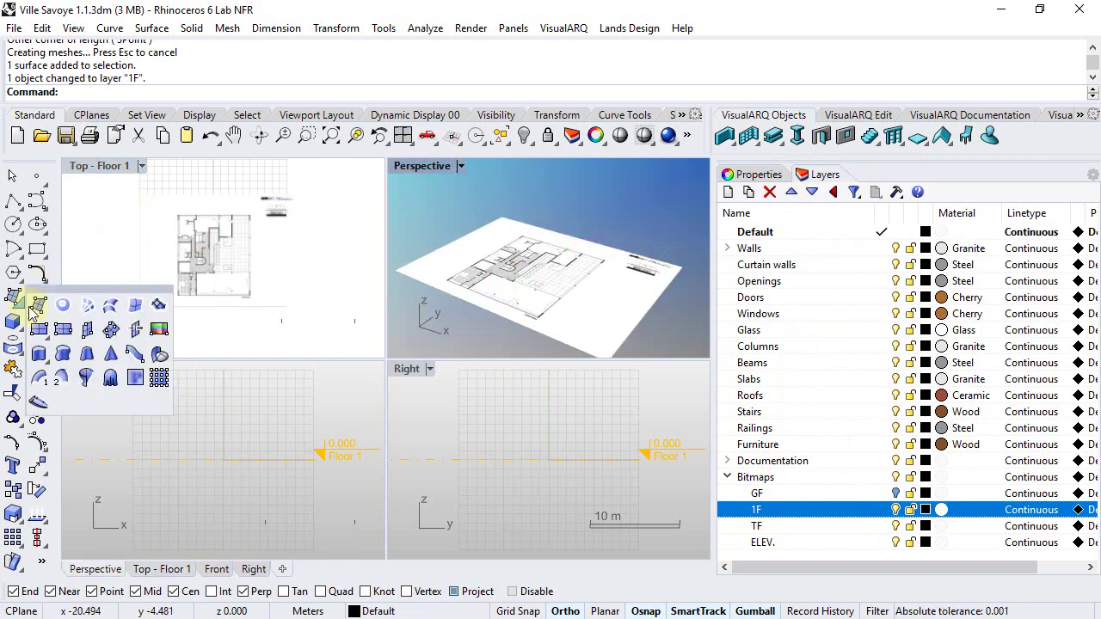
{"action": "left_click", "coordinate": [157, 331]}
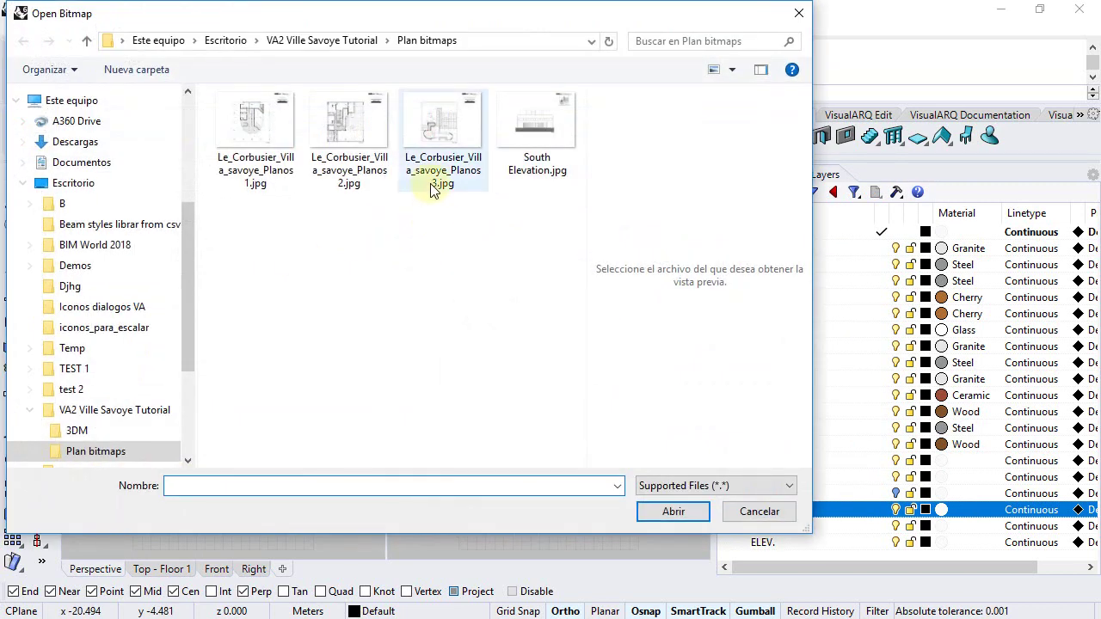
{"action": "left_click", "coordinate": [432, 139]}
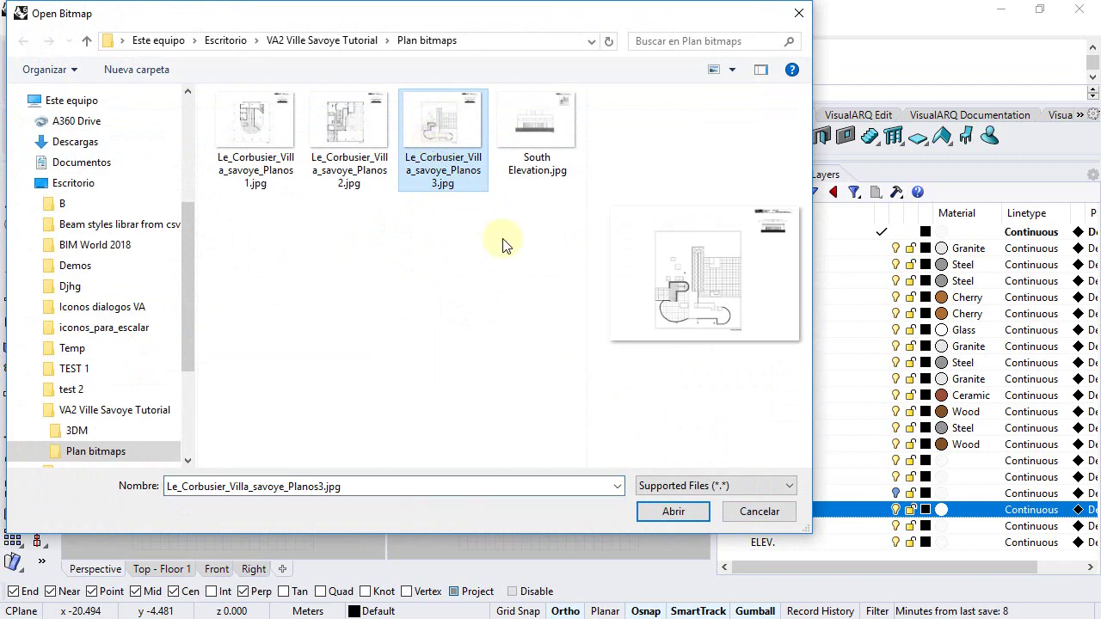
{"action": "left_click", "coordinate": [652, 511]}
{"action": "left_click", "coordinate": [140, 306]}
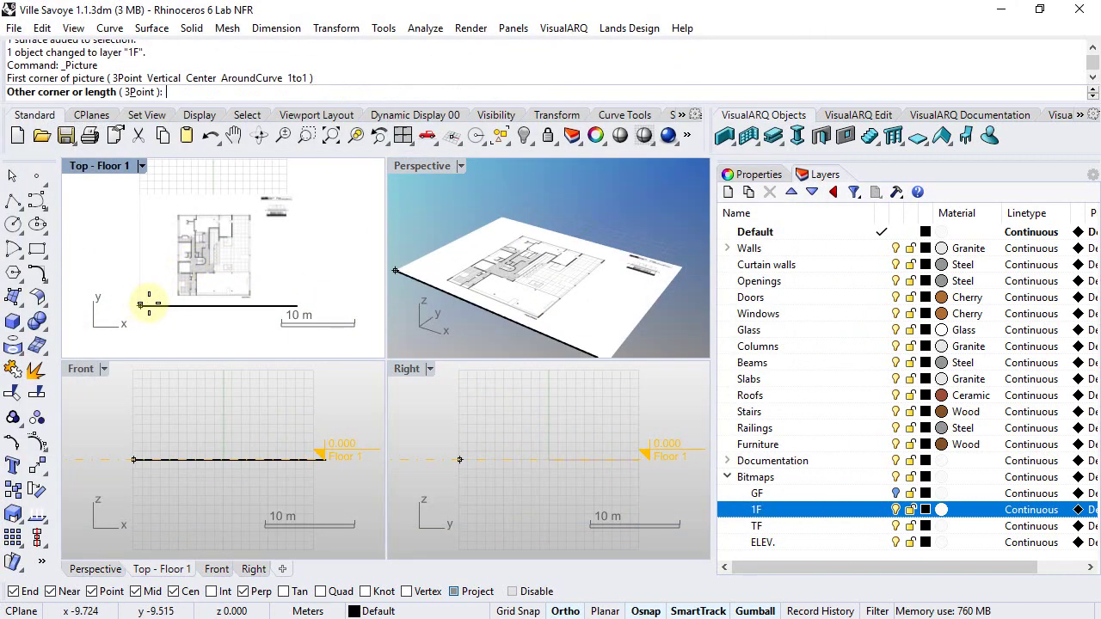
{"action": "left_click", "coordinate": [297, 198]}
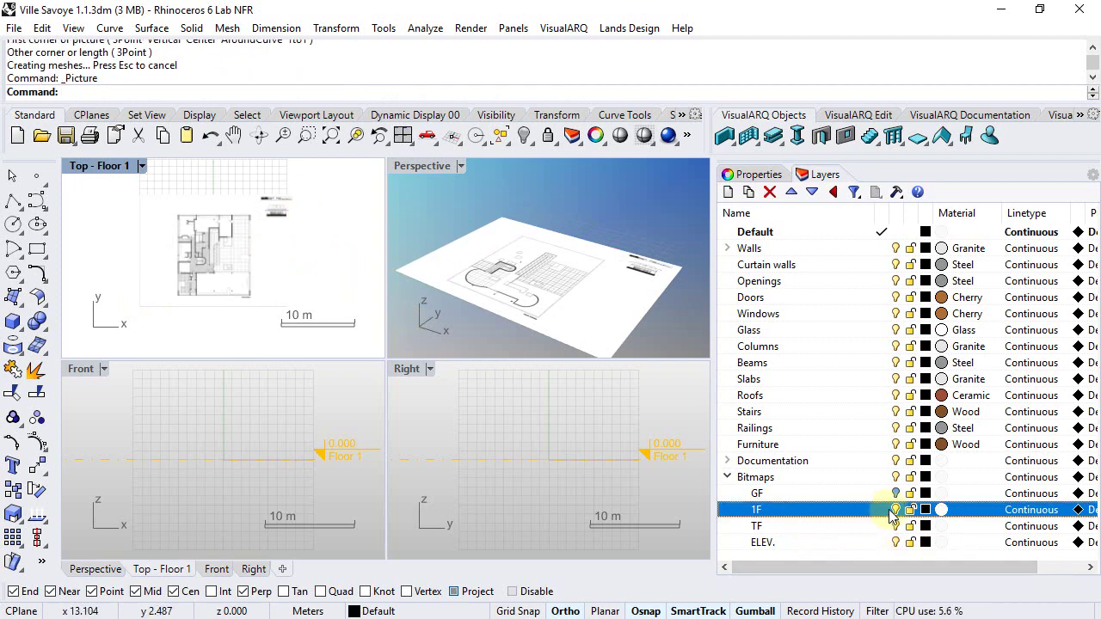
Move the Planos3 picture onto the TF layer.
{"action": "left_click", "coordinate": [260, 288]}
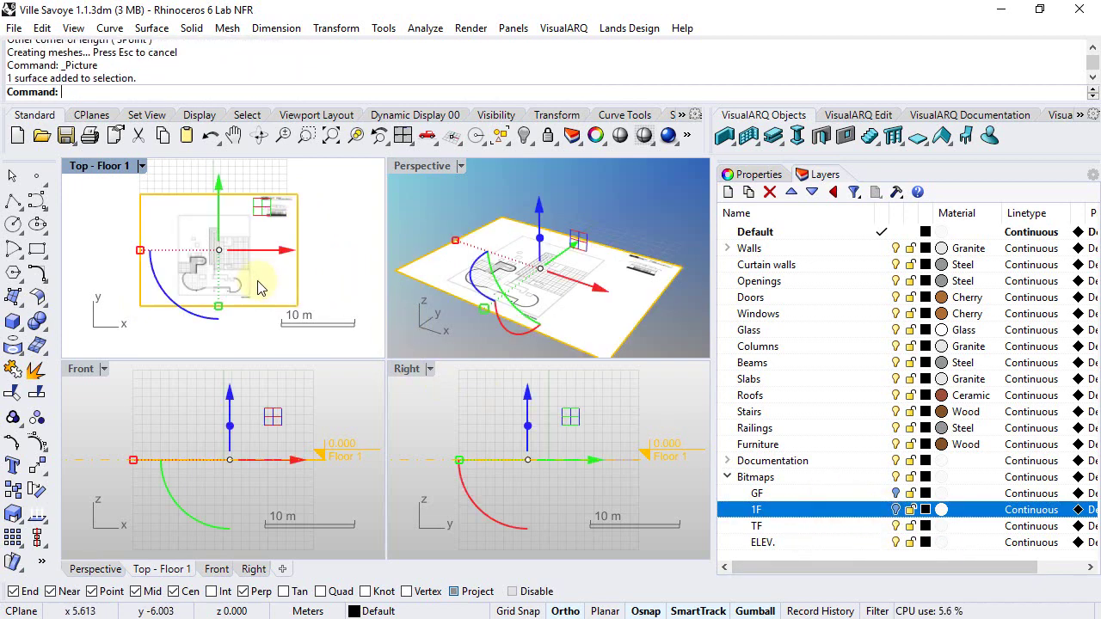
{"action": "left_click", "coordinate": [784, 525]}
{"action": "right_click", "coordinate": [786, 525]}
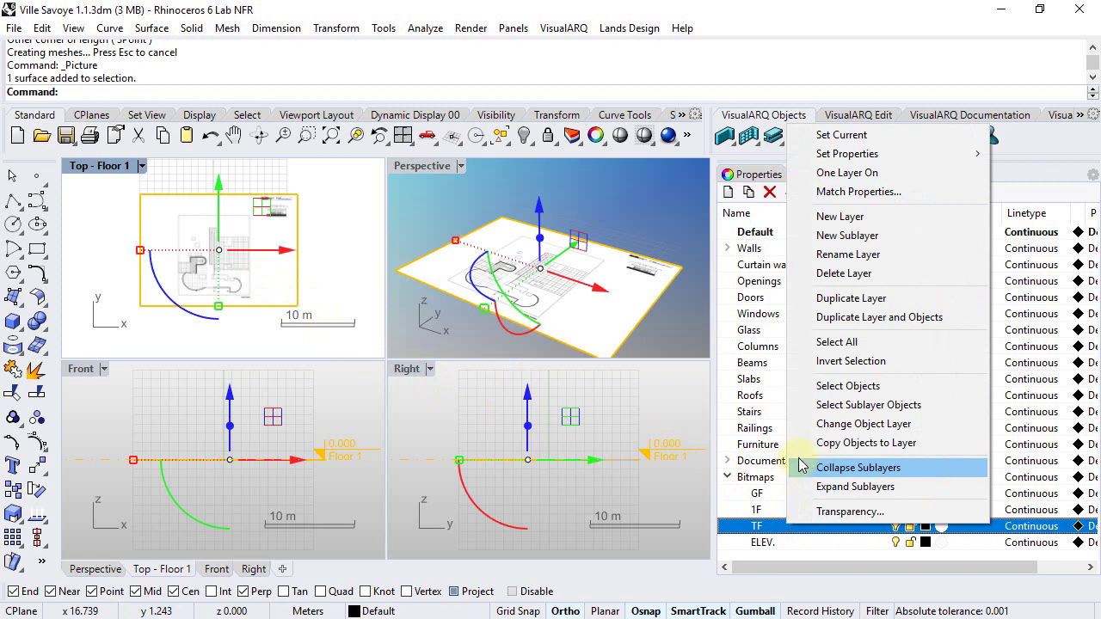
{"action": "left_click", "coordinate": [832, 424]}
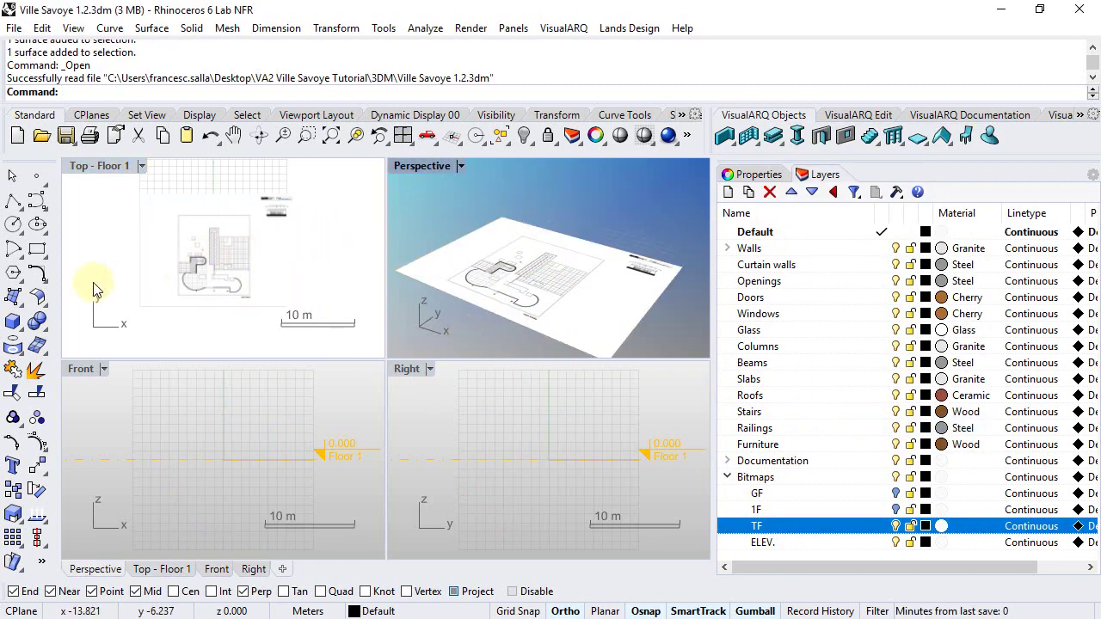
Place South Elevation.jpg as a Picture between the reference line's two endpoints.
{"action": "left_click", "coordinate": [13, 297]}
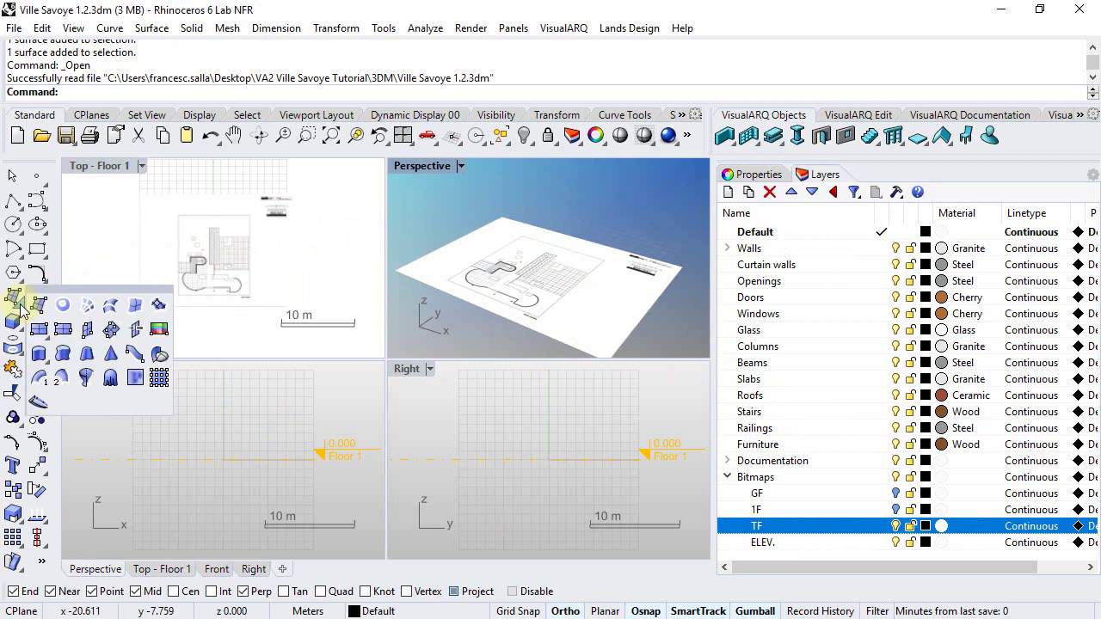
{"action": "left_click", "coordinate": [159, 331]}
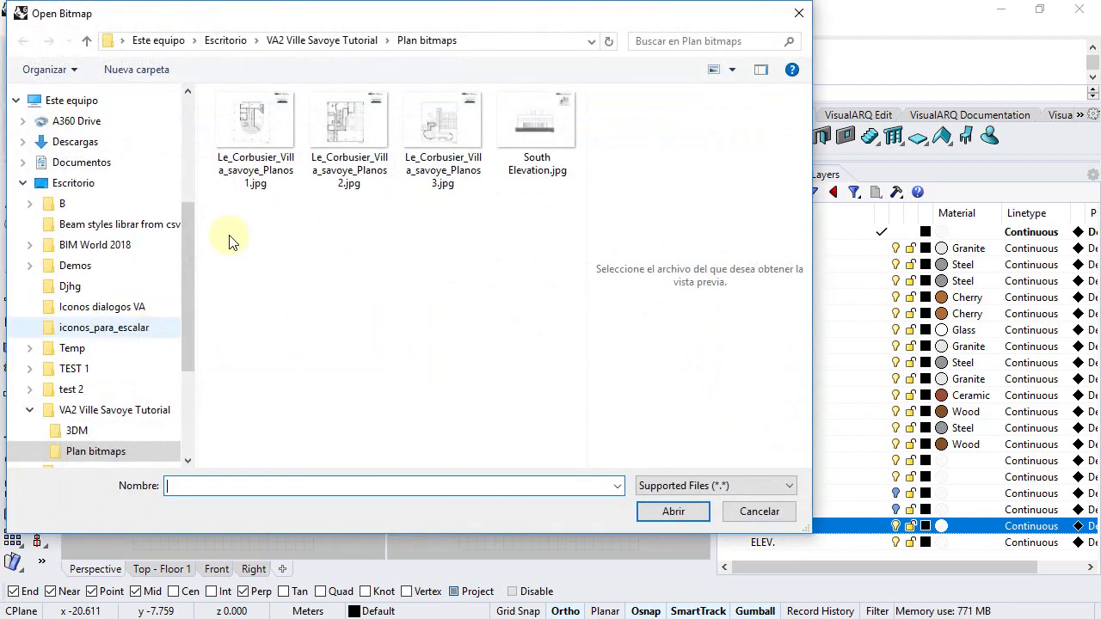
{"action": "left_click", "coordinate": [533, 131]}
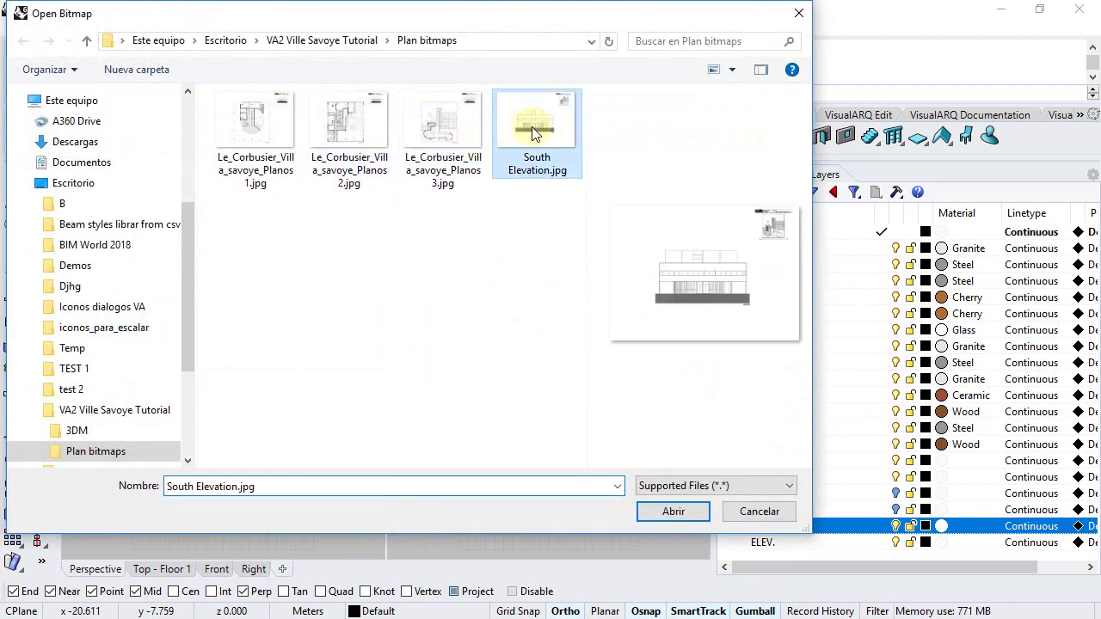
{"action": "left_click", "coordinate": [668, 511]}
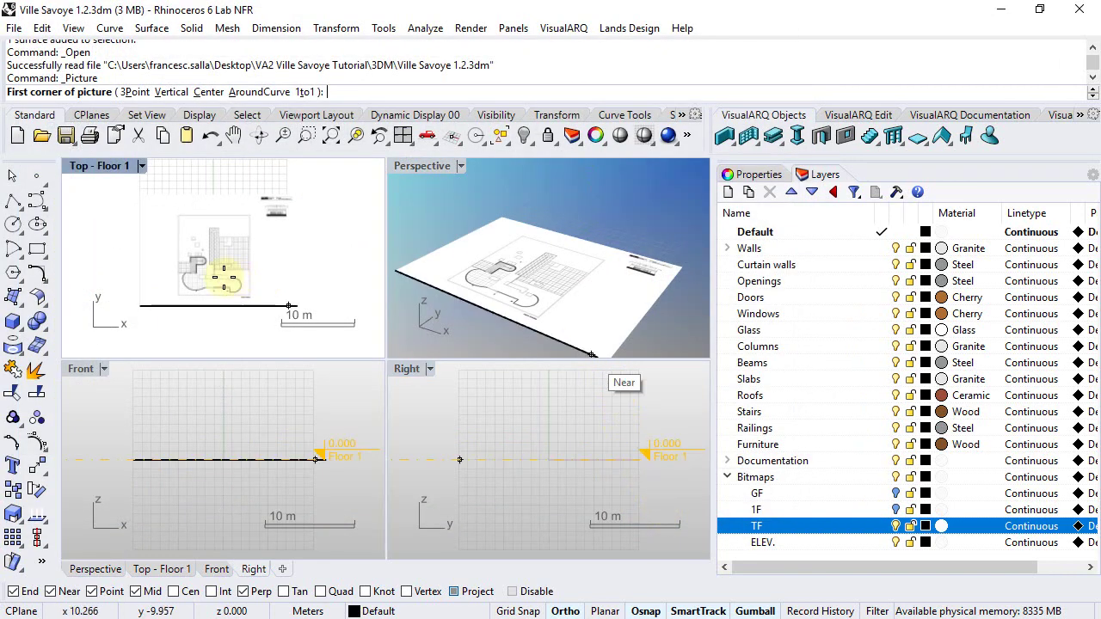
{"action": "left_click", "coordinate": [140, 306]}
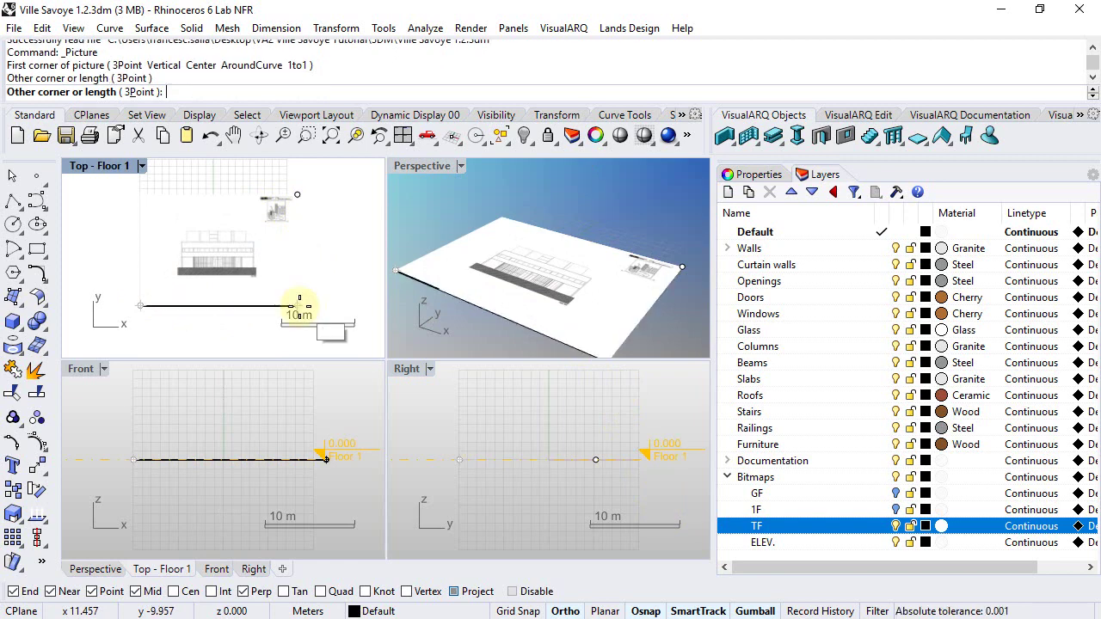
{"action": "left_click", "coordinate": [299, 305]}
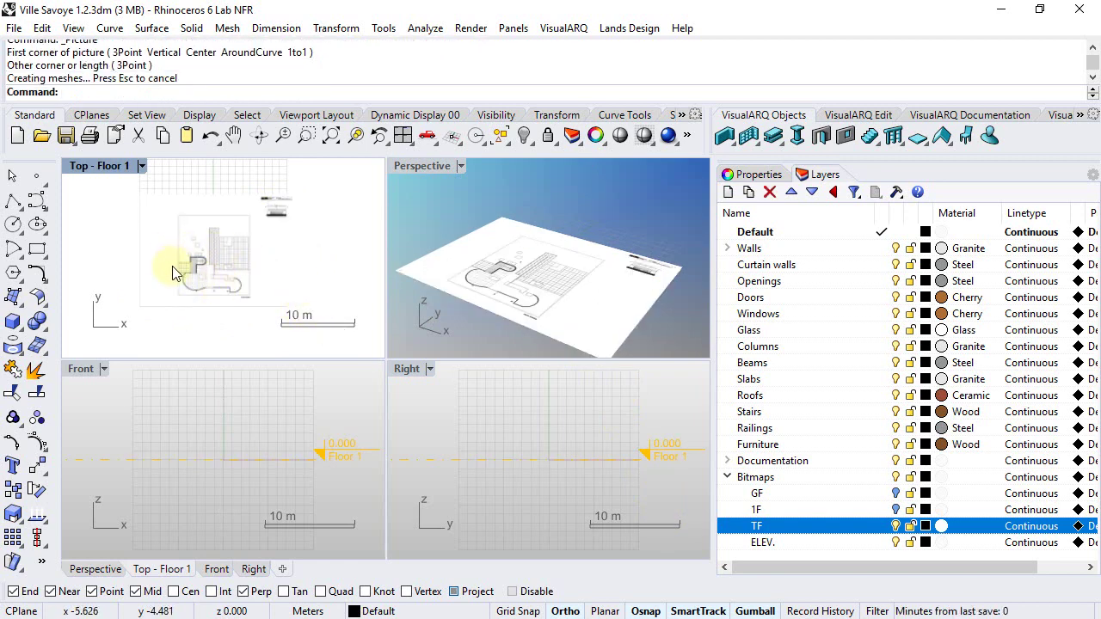
Hide the TF layer and move the elevation picture onto the ELEV. layer.
{"action": "left_click", "coordinate": [896, 527]}
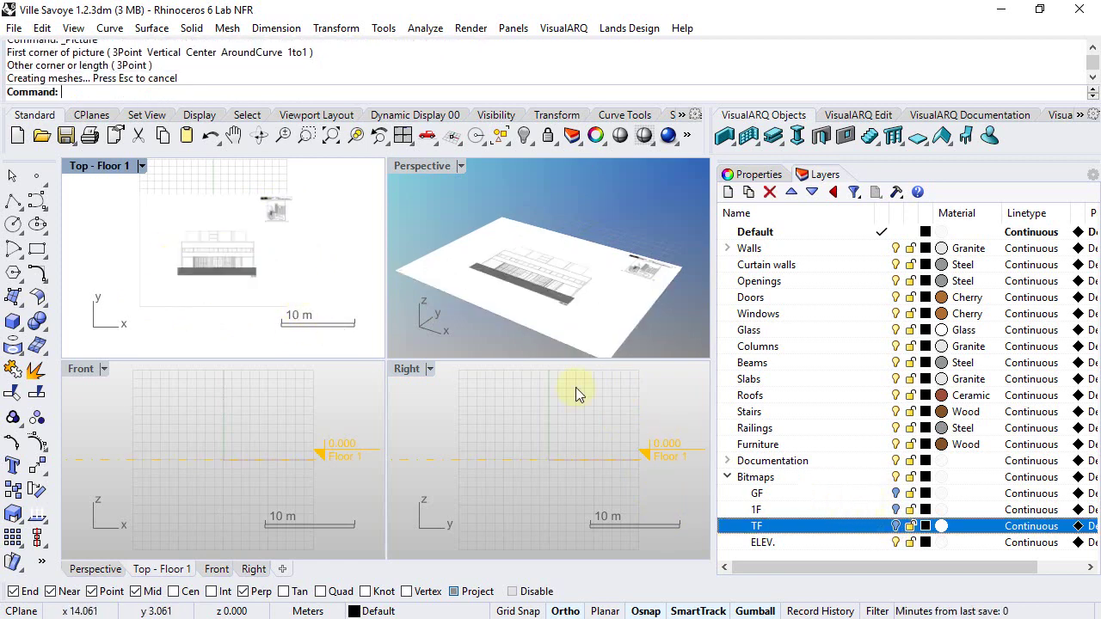
{"action": "right_click_drag", "start_coordinate": [196, 246], "coordinate": [172, 264]}
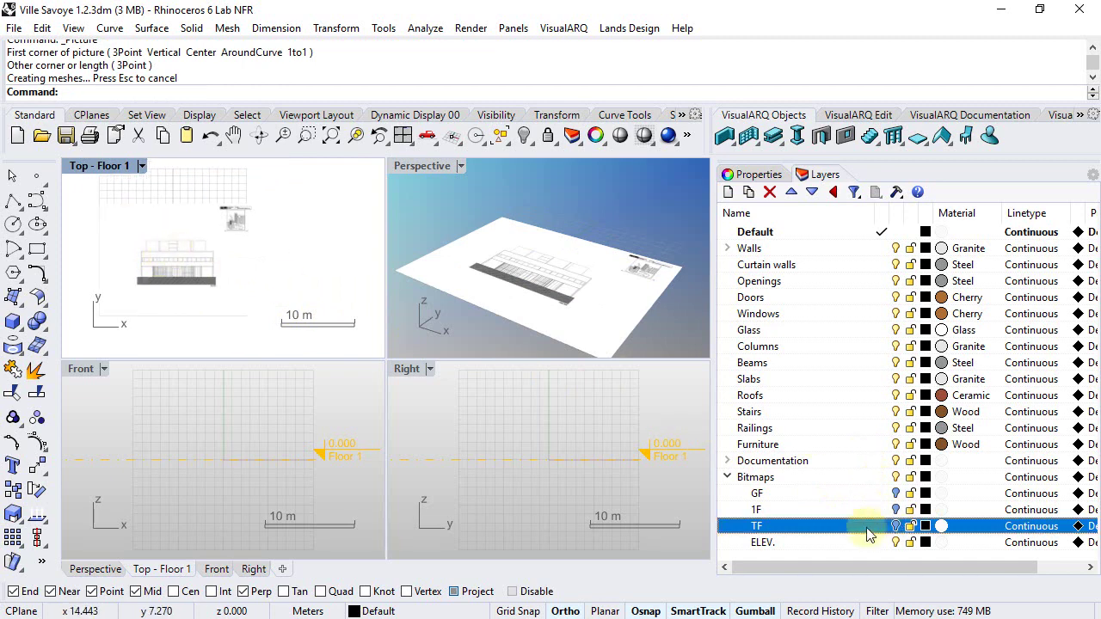
{"action": "left_click", "coordinate": [246, 262]}
{"action": "right_click", "coordinate": [813, 542]}
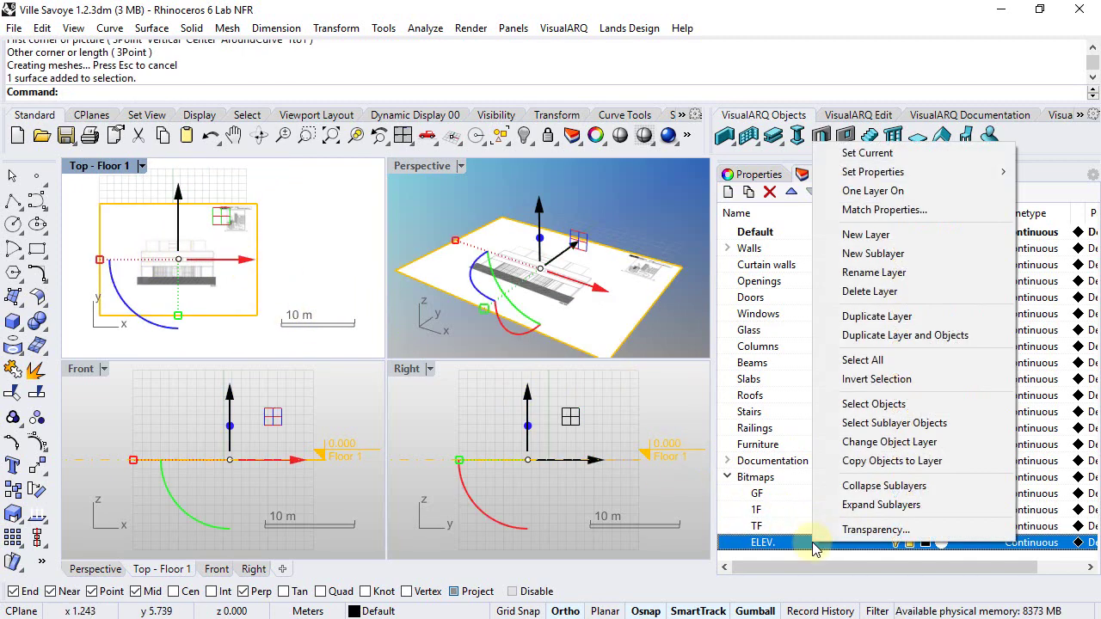
{"action": "left_click", "coordinate": [888, 447]}
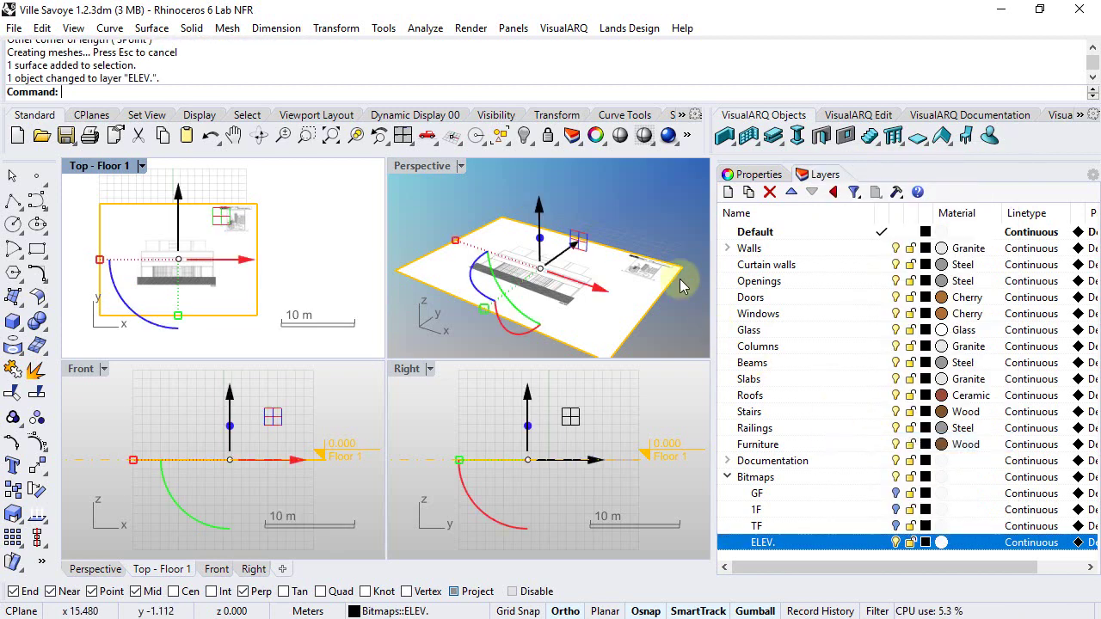
{"action": "left_click", "coordinate": [663, 233]}
Turn the GF, 1F and TF layers back on and maximize the Top view.
{"action": "left_click", "coordinate": [891, 493]}
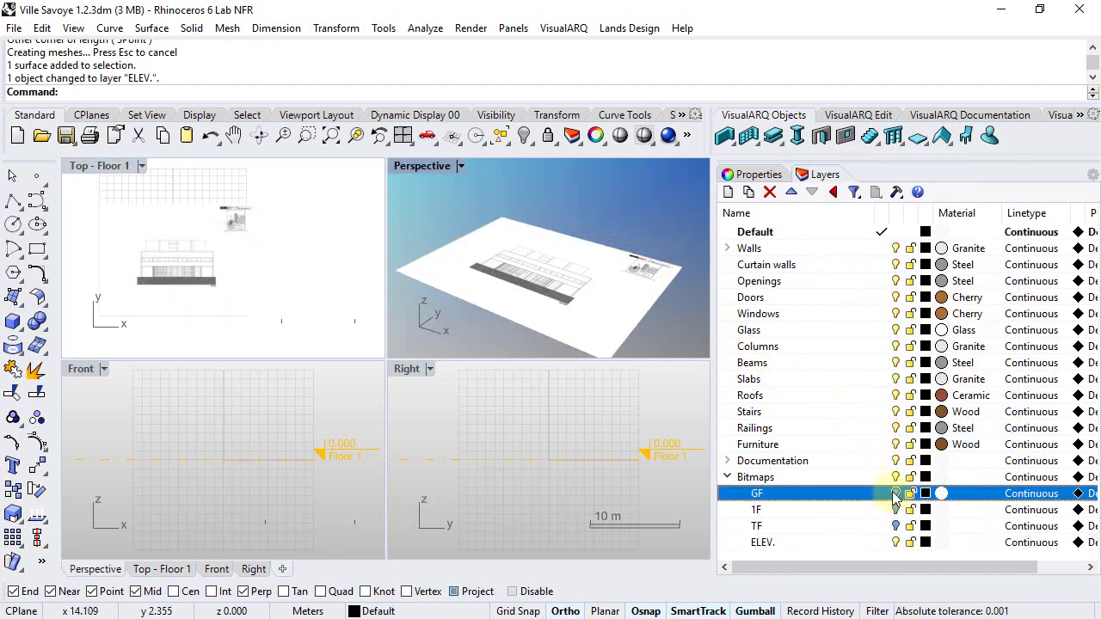
{"action": "left_click", "coordinate": [891, 509]}
{"action": "left_click", "coordinate": [890, 525]}
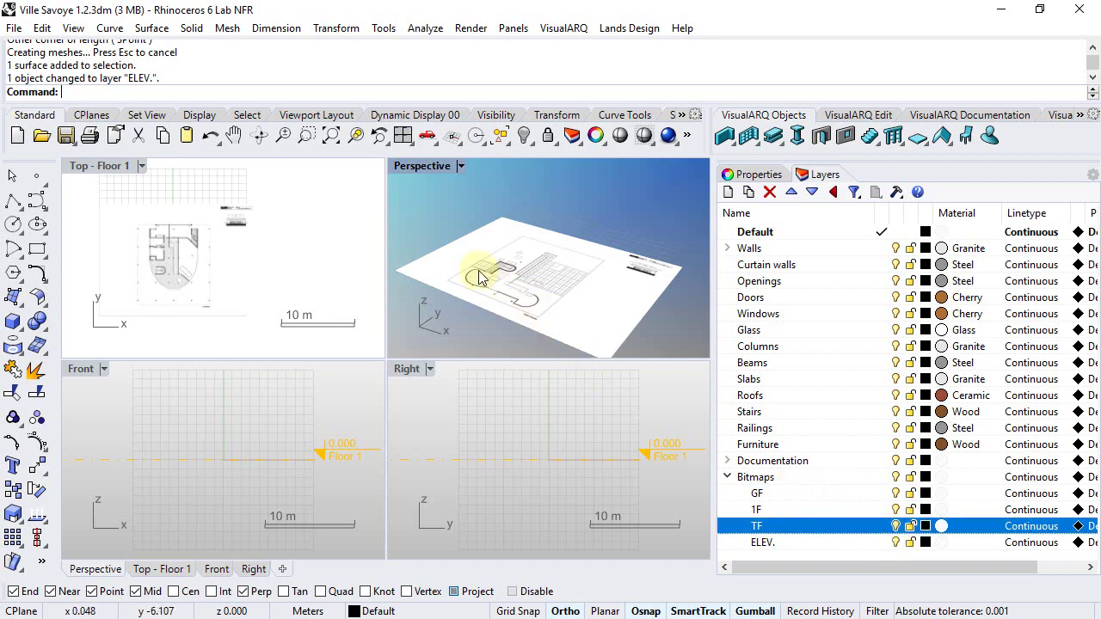
{"action": "scroll", "coordinate": [190, 256], "scroll_direction": "down", "scroll_amount": 2}
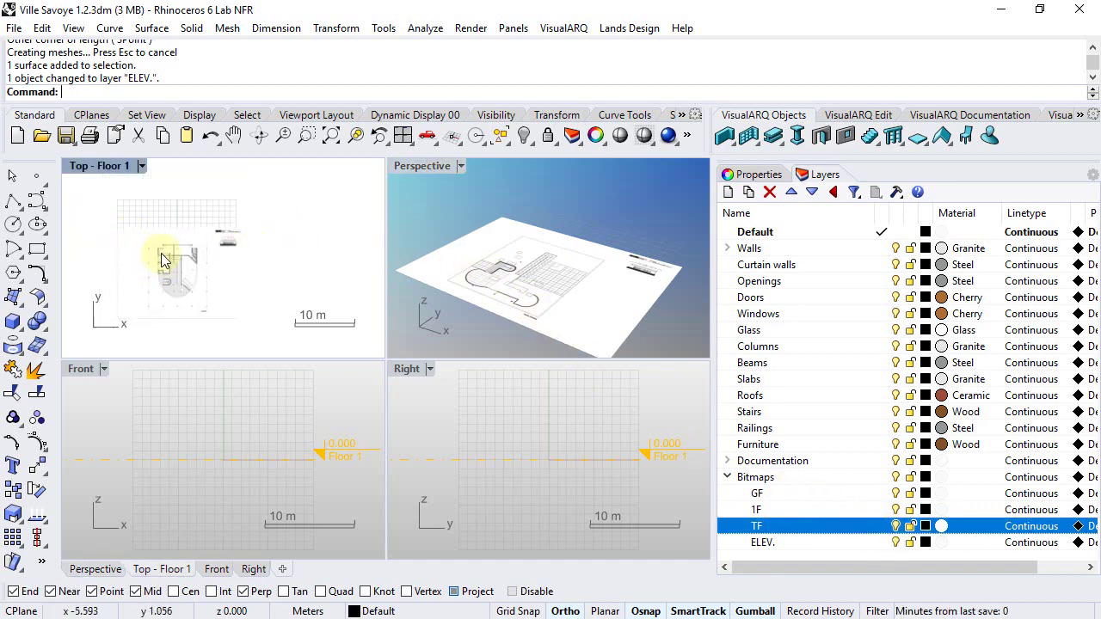
{"action": "double_click", "coordinate": [116, 166]}
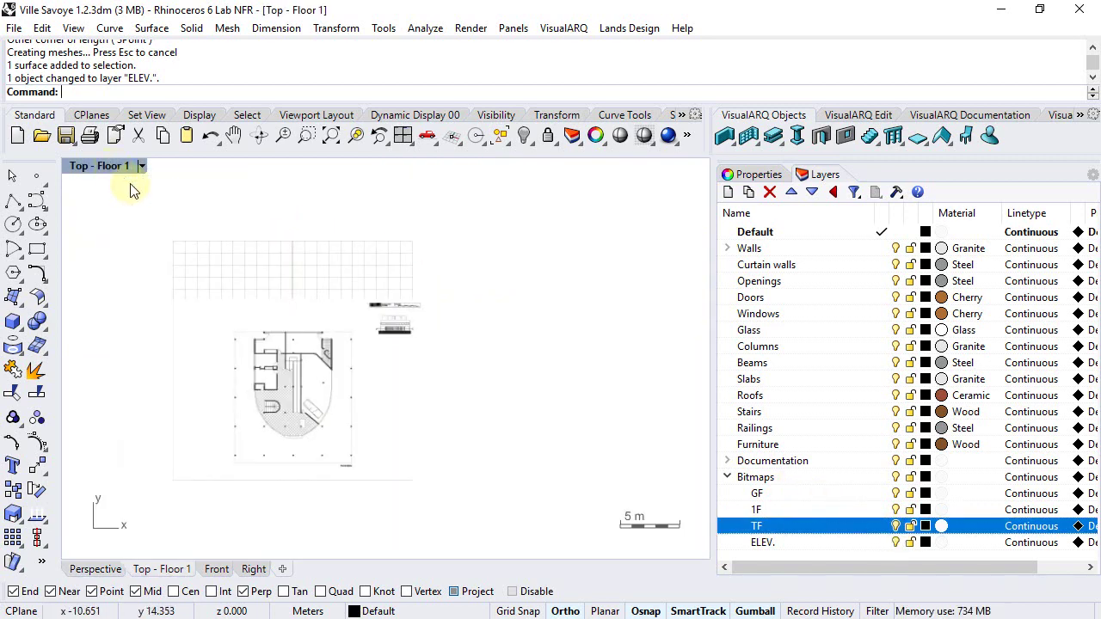
{"action": "scroll", "coordinate": [411, 308], "scroll_direction": "up", "scroll_amount": 15}
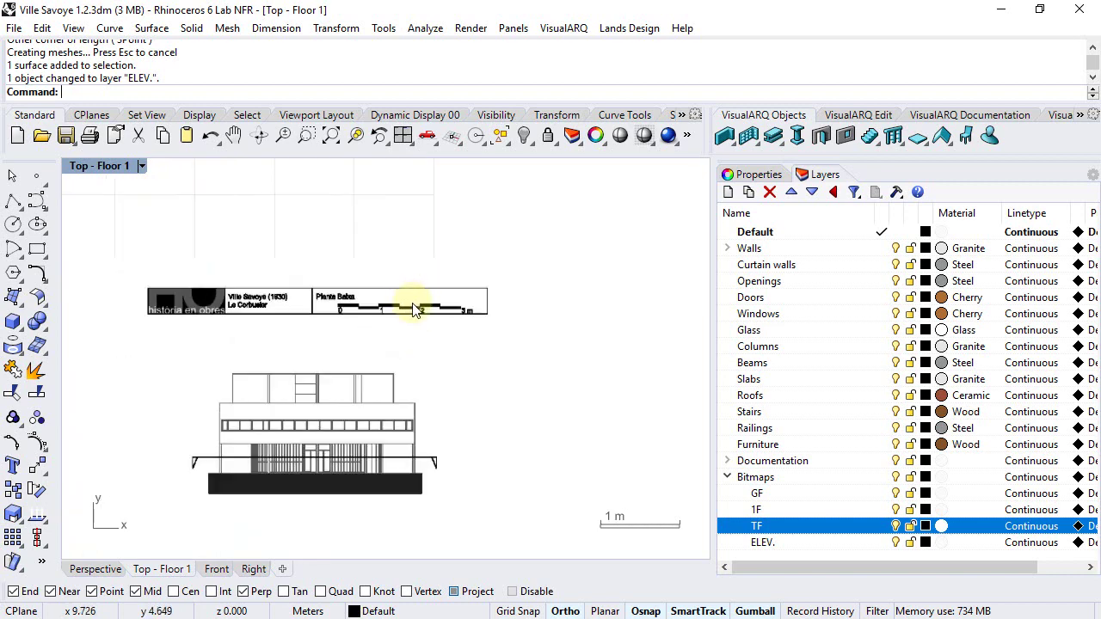
{"action": "right_click_drag", "start_coordinate": [413, 312], "coordinate": [390, 317]}
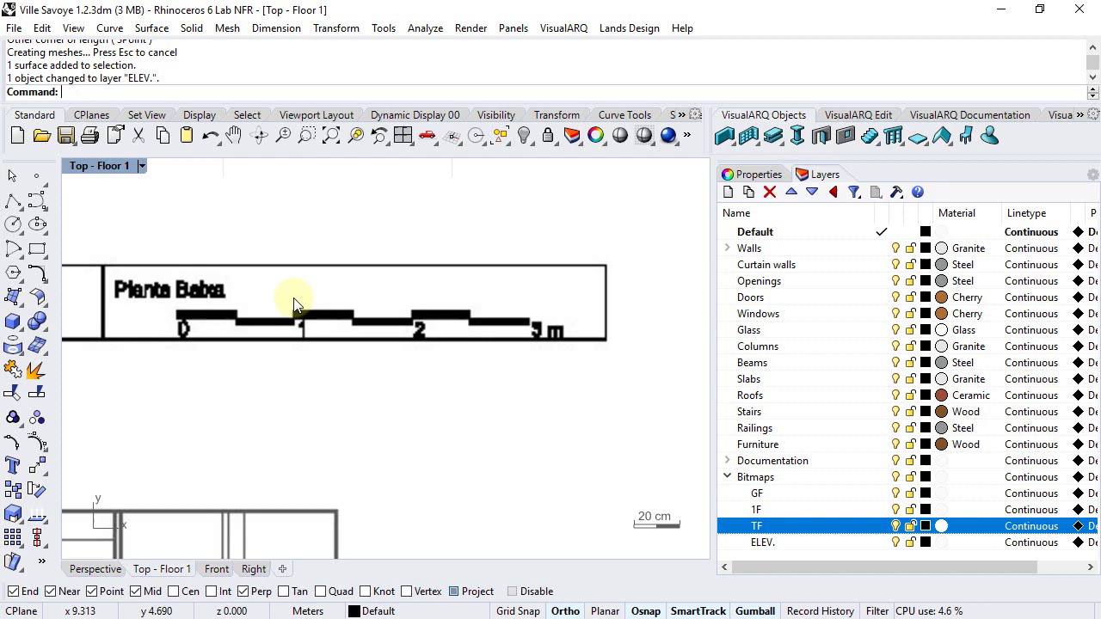
Draw a polyline along the scale bar from its 0 mark to its 3 m mark.
{"action": "left_click", "coordinate": [13, 202]}
{"action": "scroll", "coordinate": [172, 318], "scroll_direction": "up", "scroll_amount": 10}
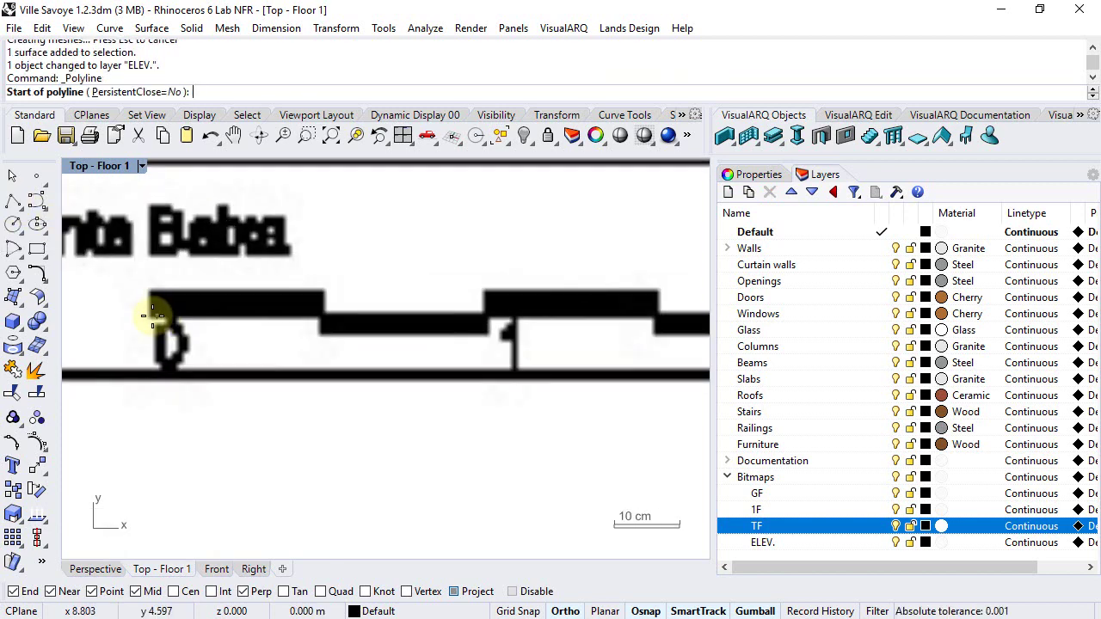
{"action": "left_click", "coordinate": [153, 315]}
{"action": "scroll", "coordinate": [155, 316], "scroll_direction": "down", "scroll_amount": 8}
{"action": "scroll", "coordinate": [607, 344], "scroll_direction": "up", "scroll_amount": 8}
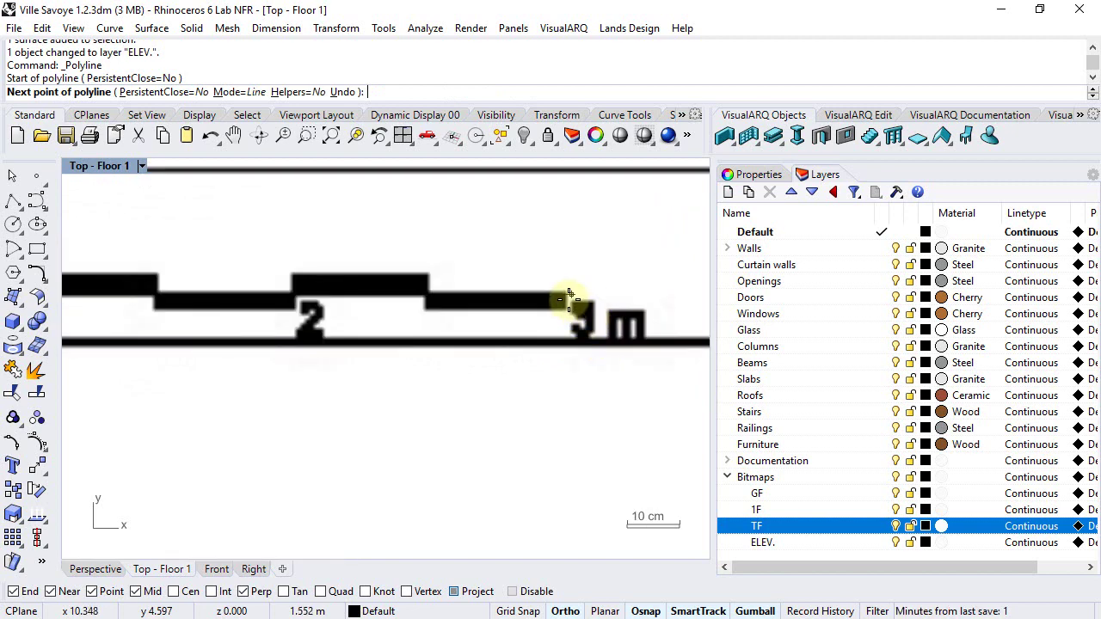
{"action": "left_click", "coordinate": [567, 294]}
{"action": "scroll", "coordinate": [560, 297], "scroll_direction": "down", "scroll_amount": 5}
{"action": "left_click", "coordinate": [561, 301]}
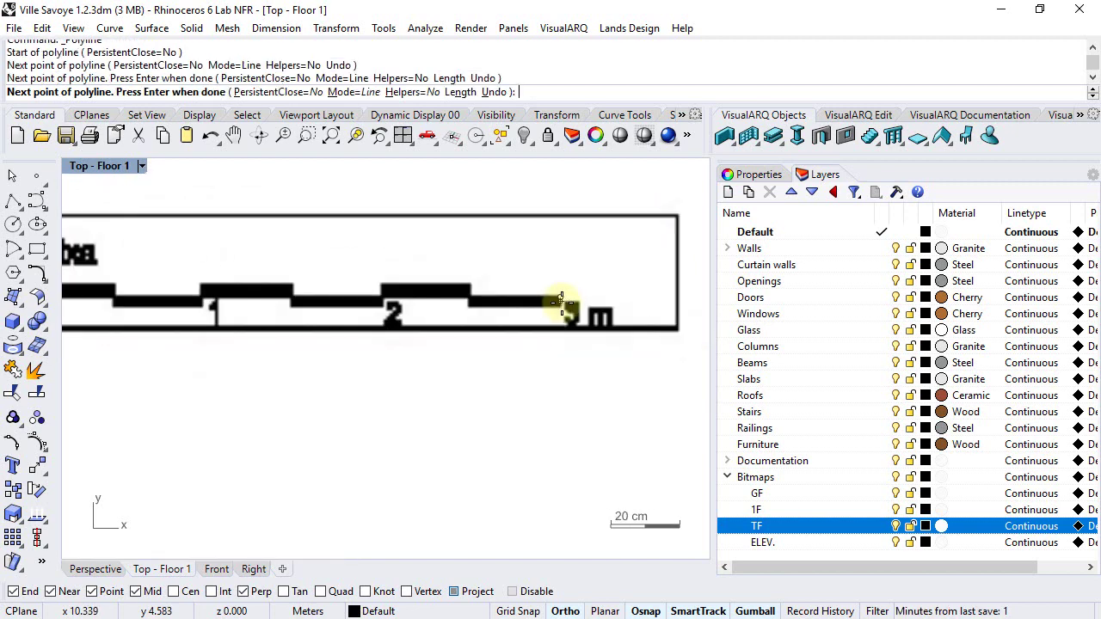
{"action": "key", "text": "Return"}
{"action": "scroll", "coordinate": [562, 302], "scroll_direction": "down", "scroll_amount": 8}
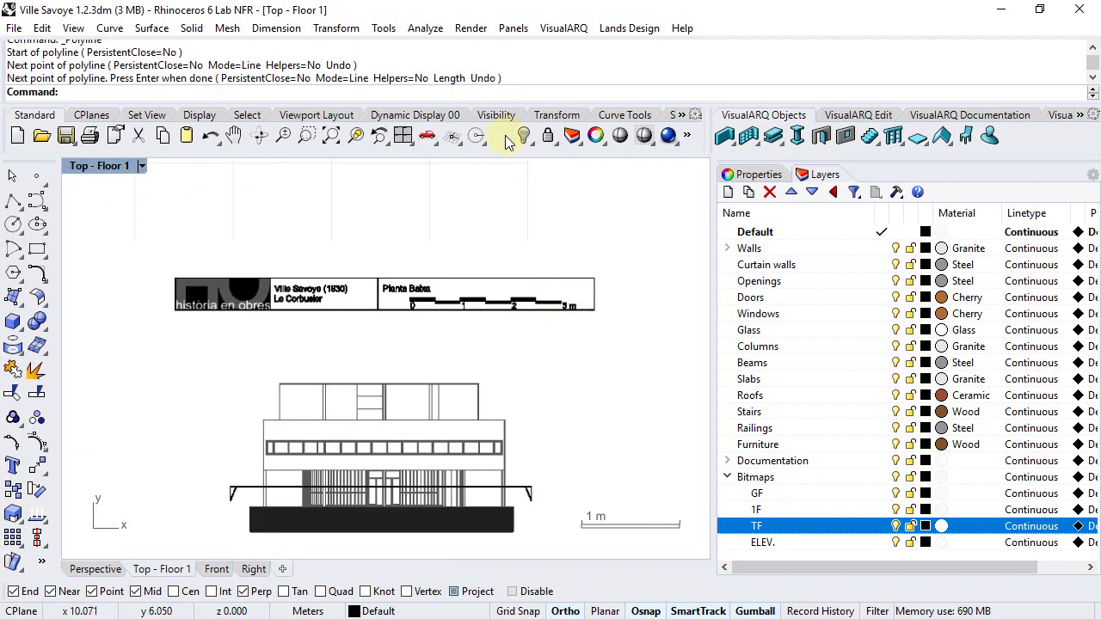
Select everything and Scale 2-D from the scale bar's 0 end so its 3 m mark measures 3.
{"action": "left_click", "coordinate": [501, 137]}
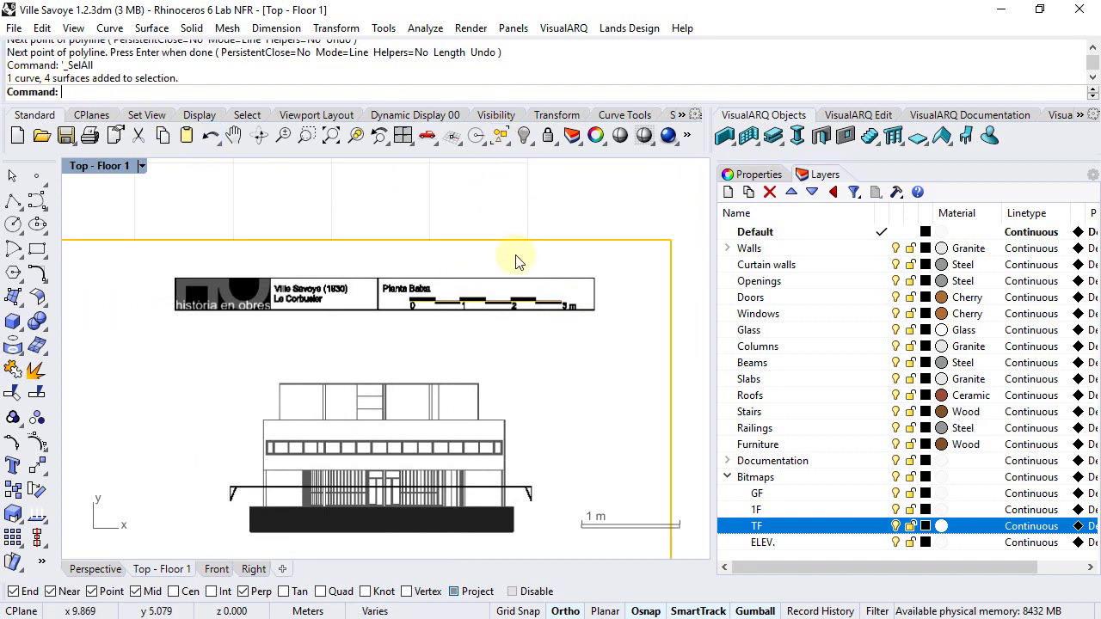
{"action": "right_click_drag", "start_coordinate": [503, 270], "coordinate": [418, 283]}
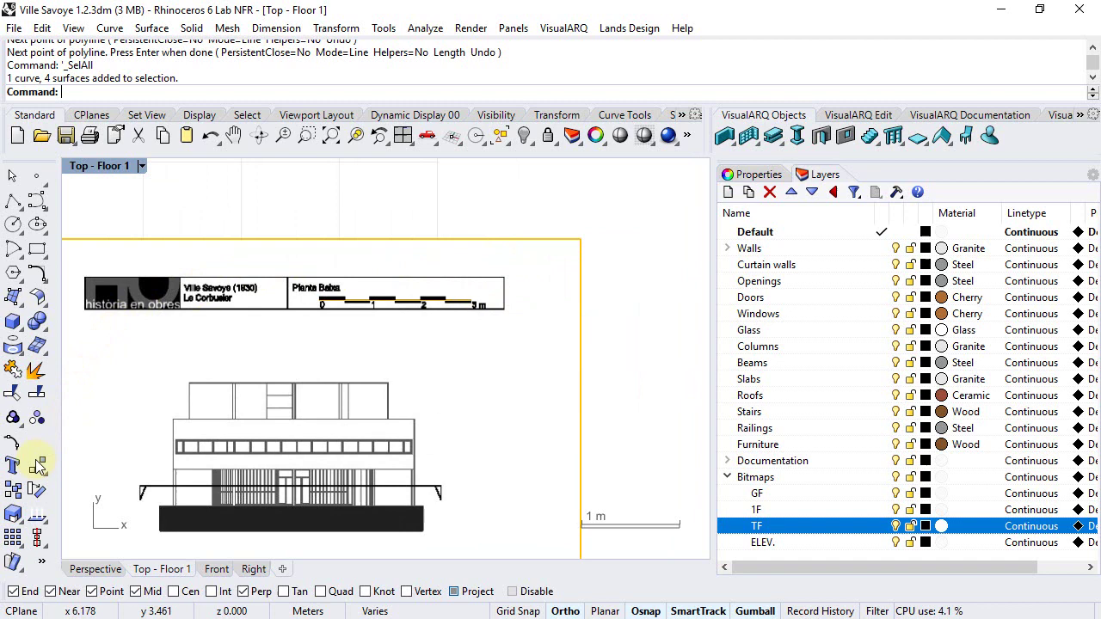
{"action": "left_click", "coordinate": [17, 519]}
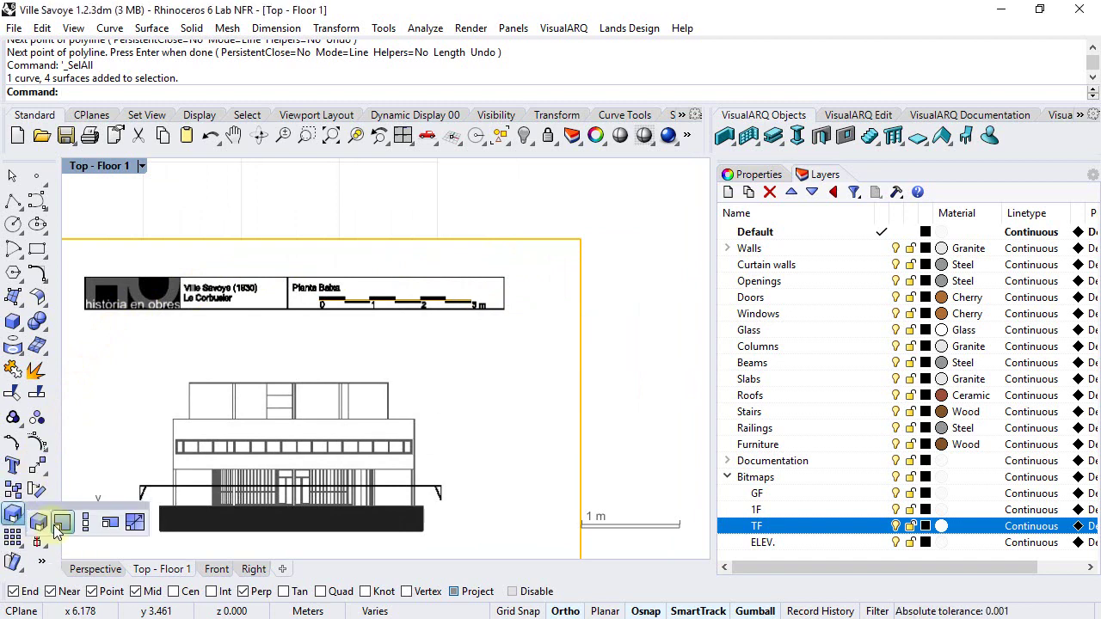
{"action": "left_click", "coordinate": [61, 524]}
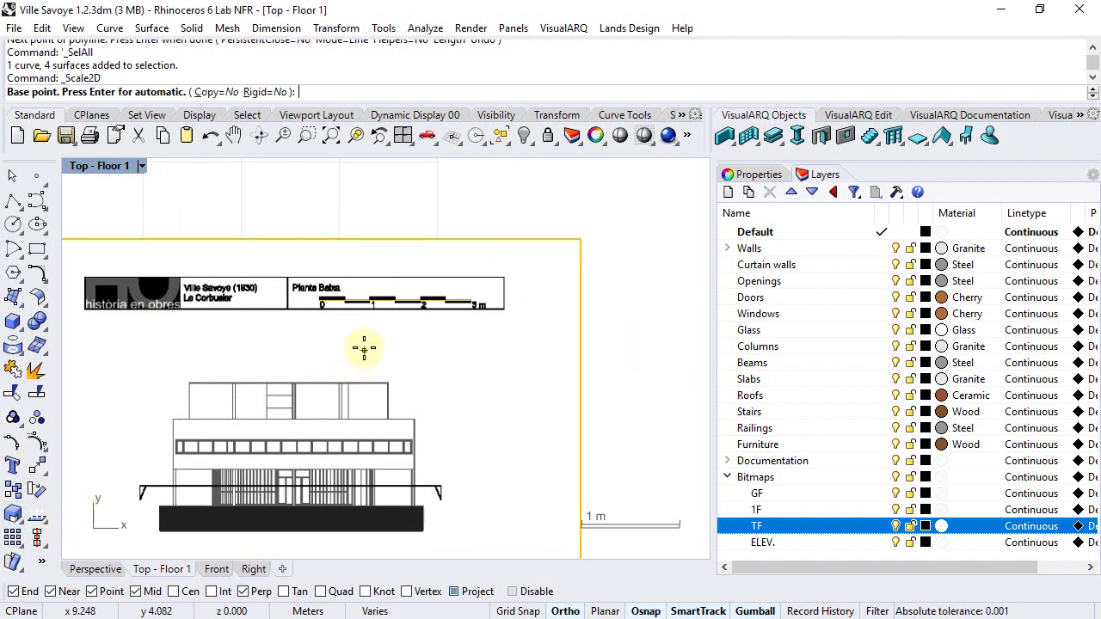
{"action": "scroll", "coordinate": [359, 303], "scroll_direction": "up", "scroll_amount": 5}
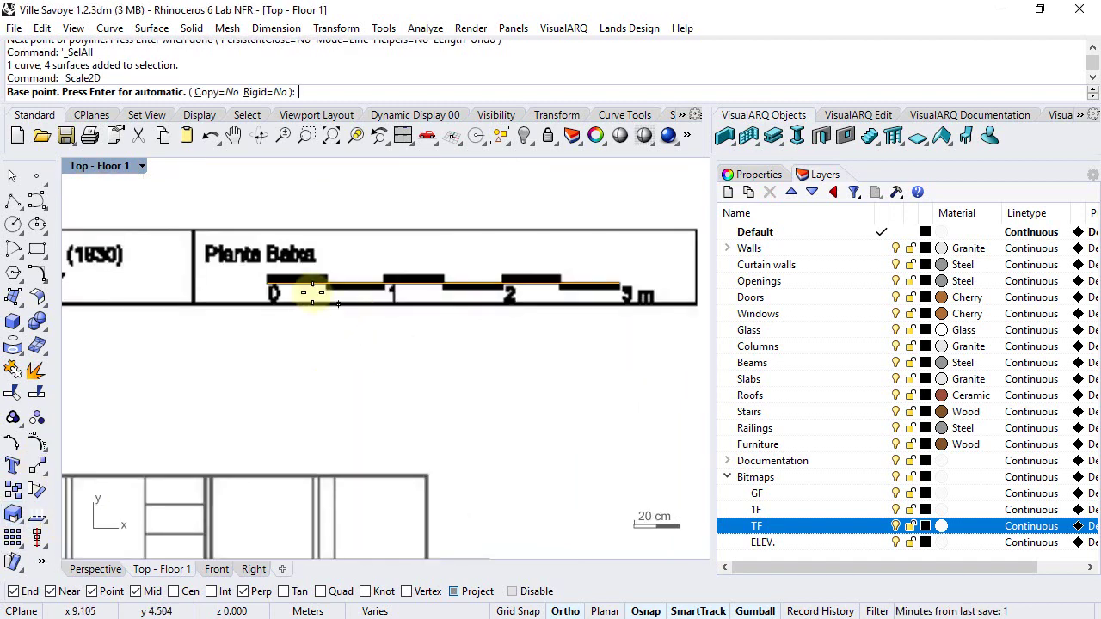
{"action": "left_click", "coordinate": [269, 284]}
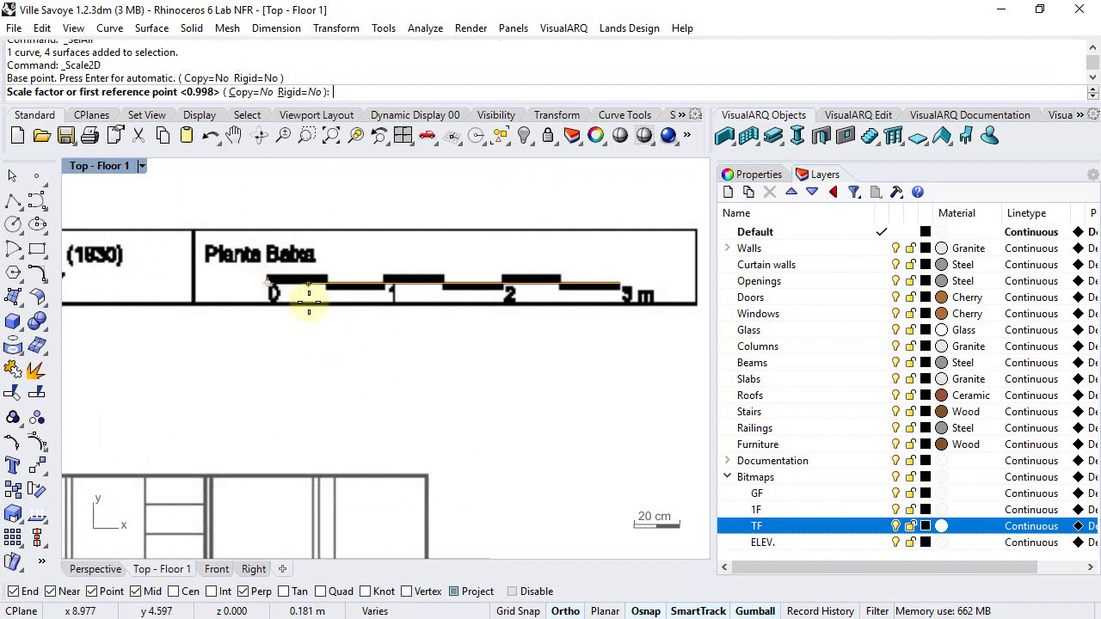
{"action": "scroll", "coordinate": [308, 300], "scroll_direction": "down", "scroll_amount": 1}
{"action": "left_click", "coordinate": [565, 286]}
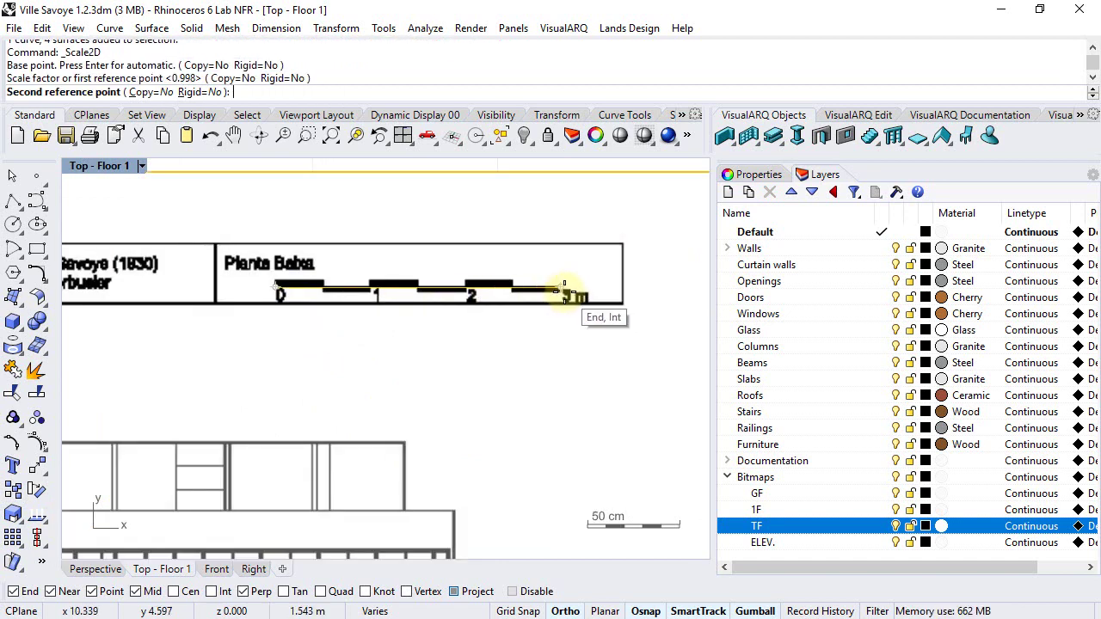
{"action": "scroll", "coordinate": [379, 324], "scroll_direction": "down", "scroll_amount": 4}
{"action": "scroll", "coordinate": [365, 324], "scroll_direction": "down", "scroll_amount": 1}
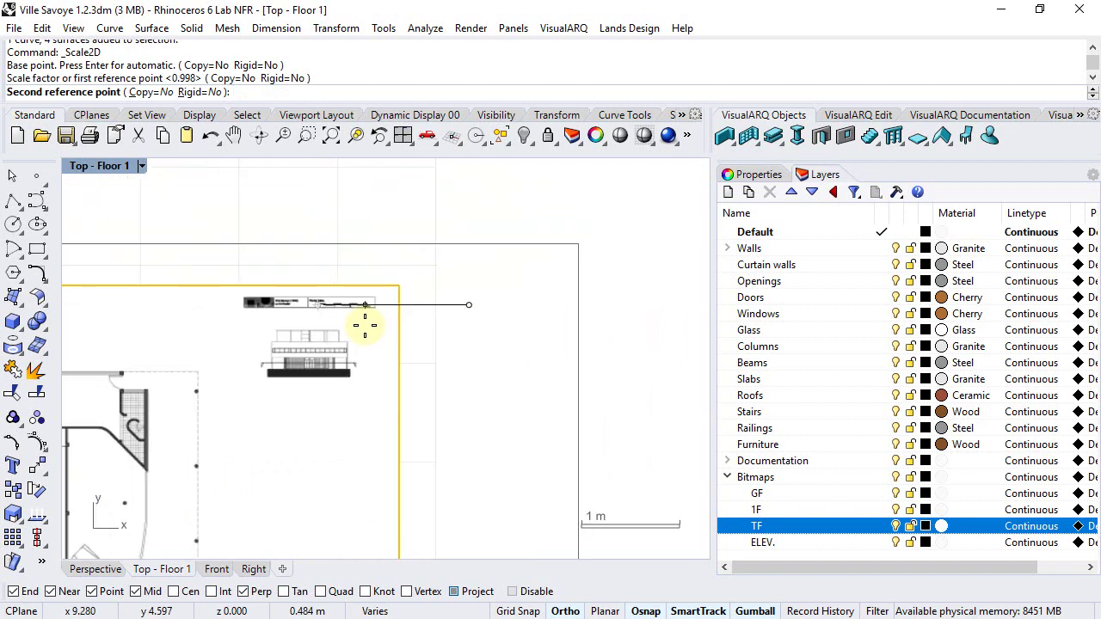
{"action": "type", "text": "3"}
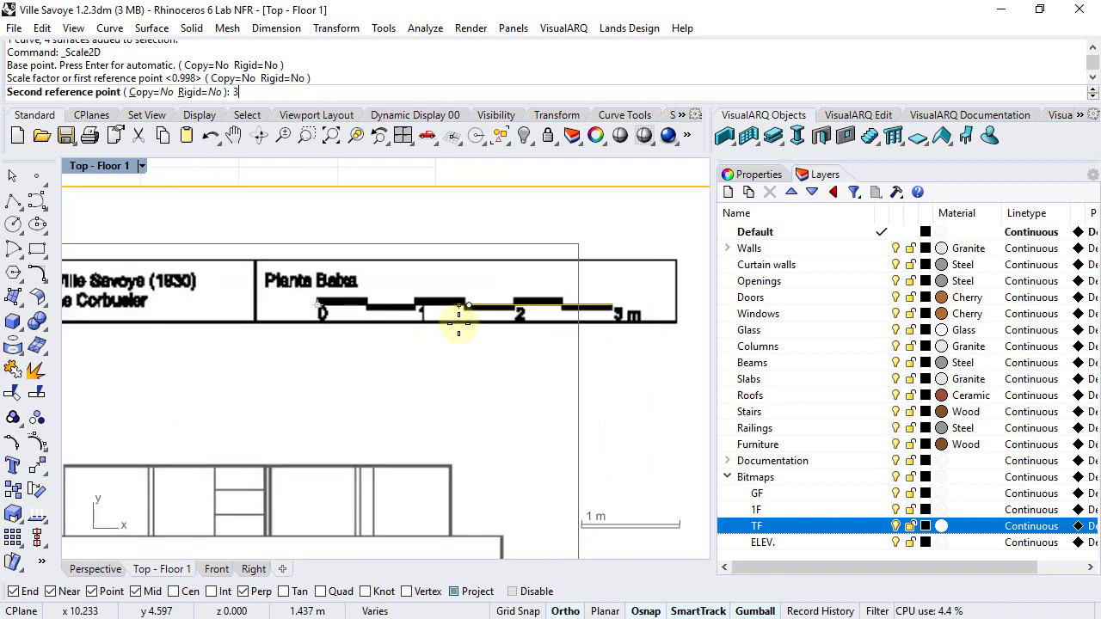
{"action": "key", "text": "Return"}
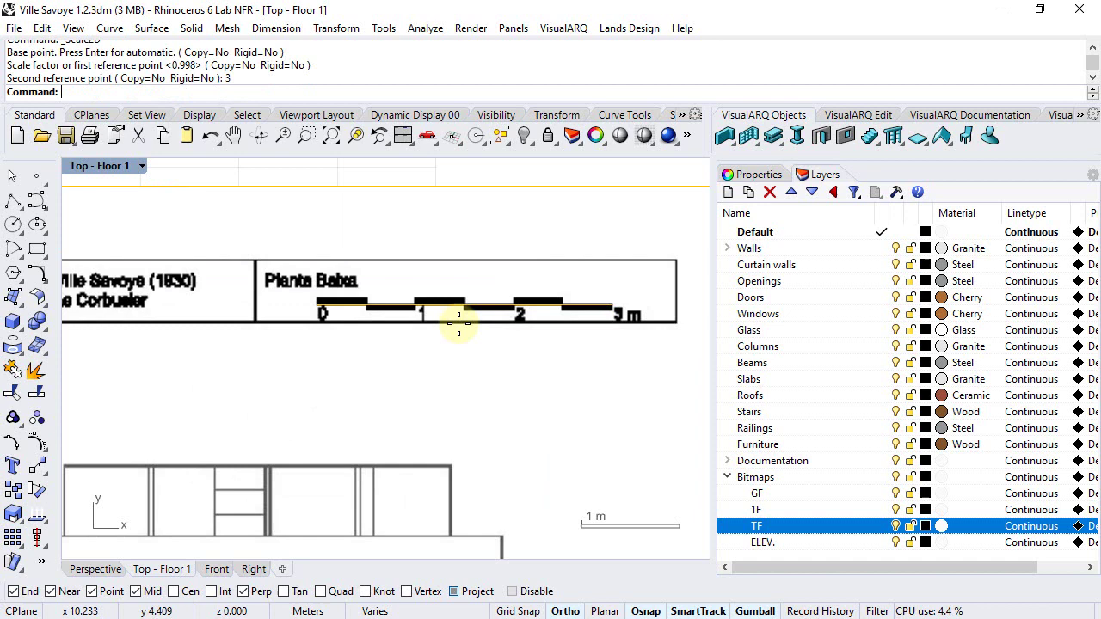
Deselect the scaled bitmaps and reframe the view on the whole floor plan.
{"action": "scroll", "coordinate": [342, 303], "scroll_direction": "down", "scroll_amount": 3}
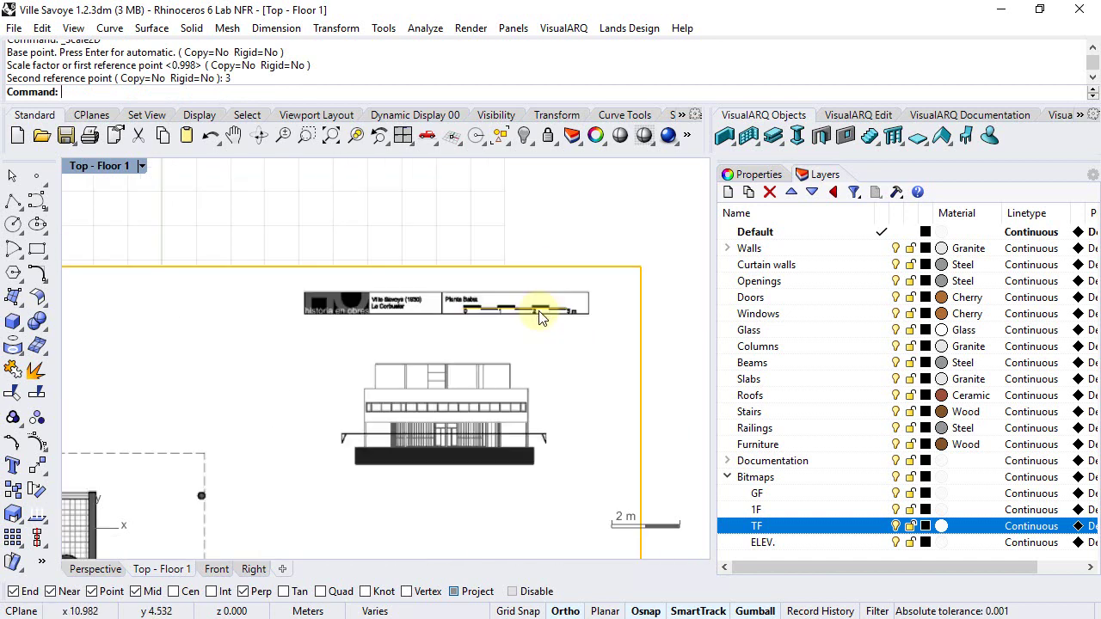
{"action": "scroll", "coordinate": [496, 251], "scroll_direction": "up", "scroll_amount": 1}
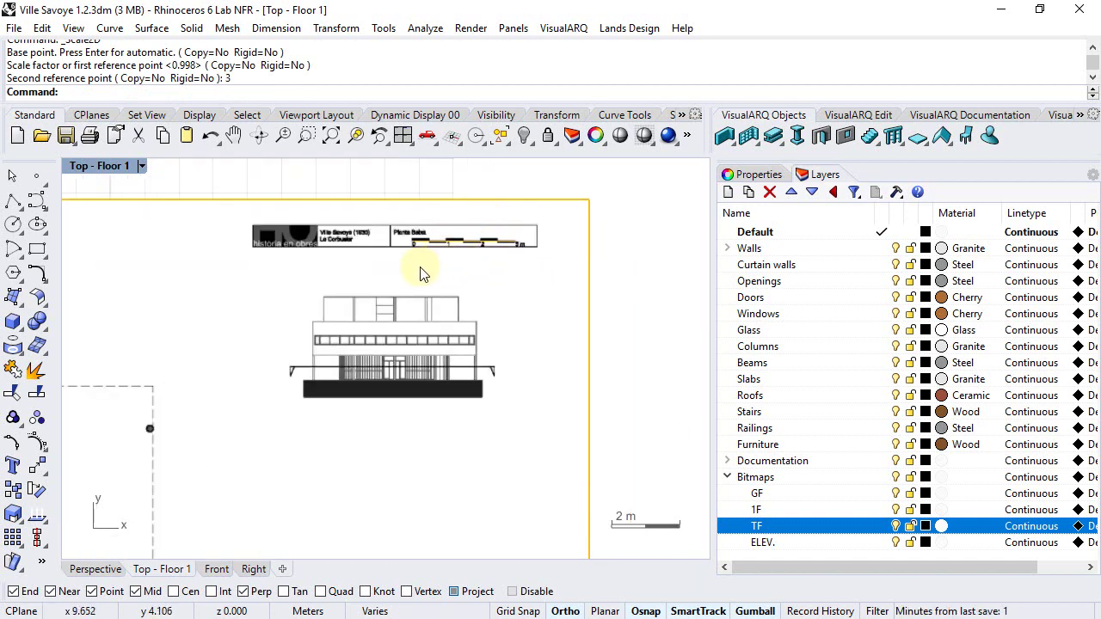
{"action": "right_click_drag", "start_coordinate": [419, 271], "coordinate": [491, 258]}
{"action": "scroll", "coordinate": [499, 255], "scroll_direction": "down", "scroll_amount": 4}
{"action": "scroll", "coordinate": [442, 344], "scroll_direction": "down", "scroll_amount": 1}
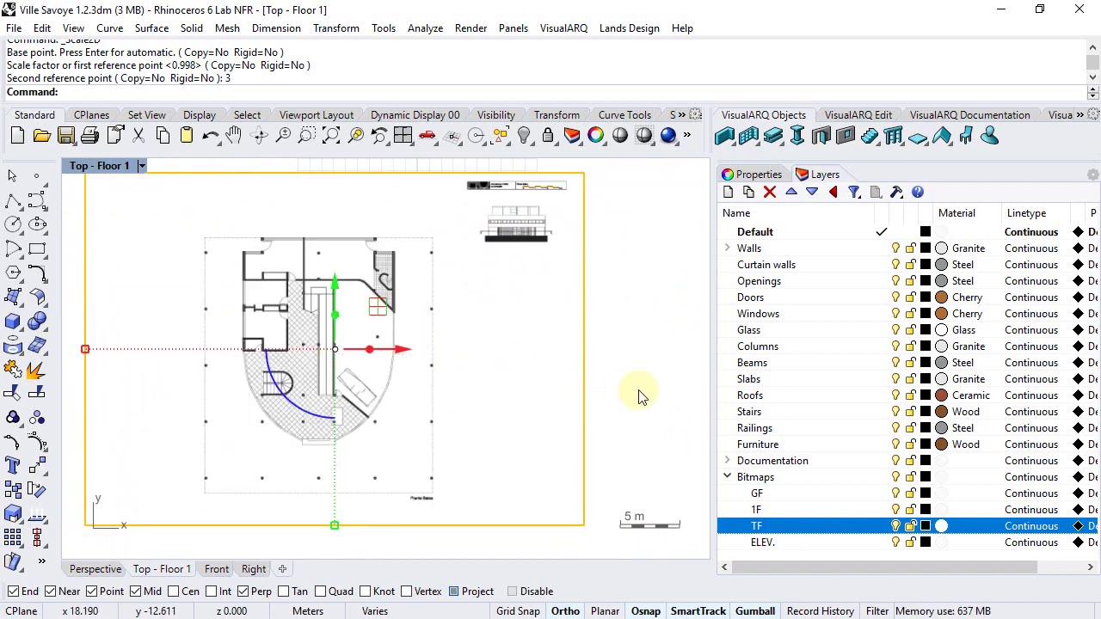
{"action": "key", "text": "Escape"}
{"action": "scroll", "coordinate": [262, 482], "scroll_direction": "up", "scroll_amount": 2}
{"action": "right_click_drag", "start_coordinate": [306, 389], "coordinate": [305, 410]}
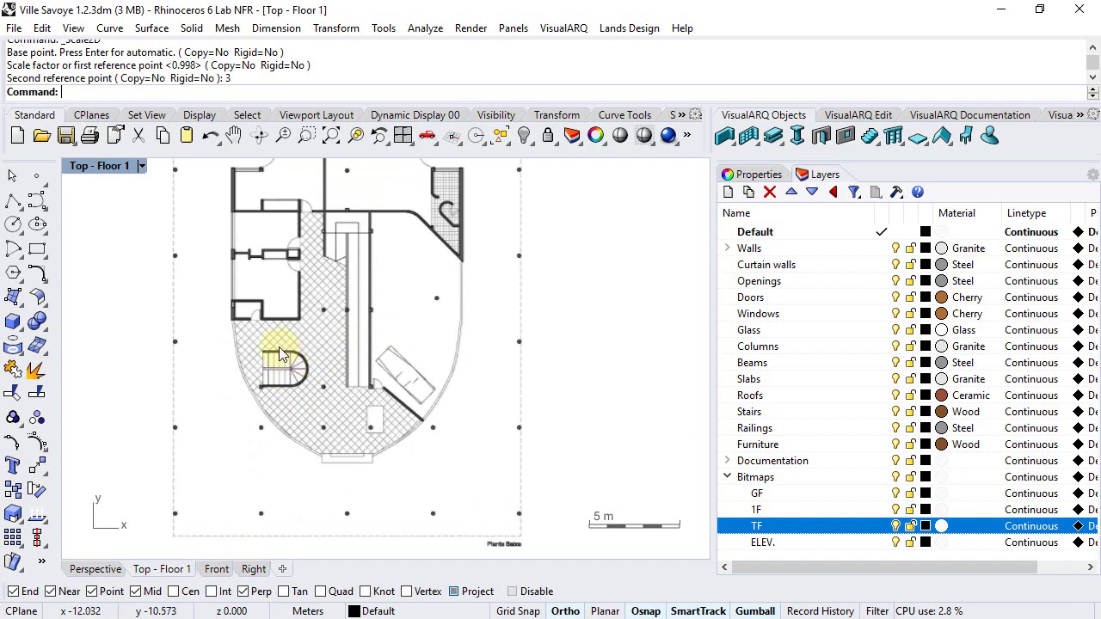
Draw a rectangle from the plan's lower-left corner to its upper-right corner.
{"action": "scroll", "coordinate": [279, 354], "scroll_direction": "down", "scroll_amount": 2}
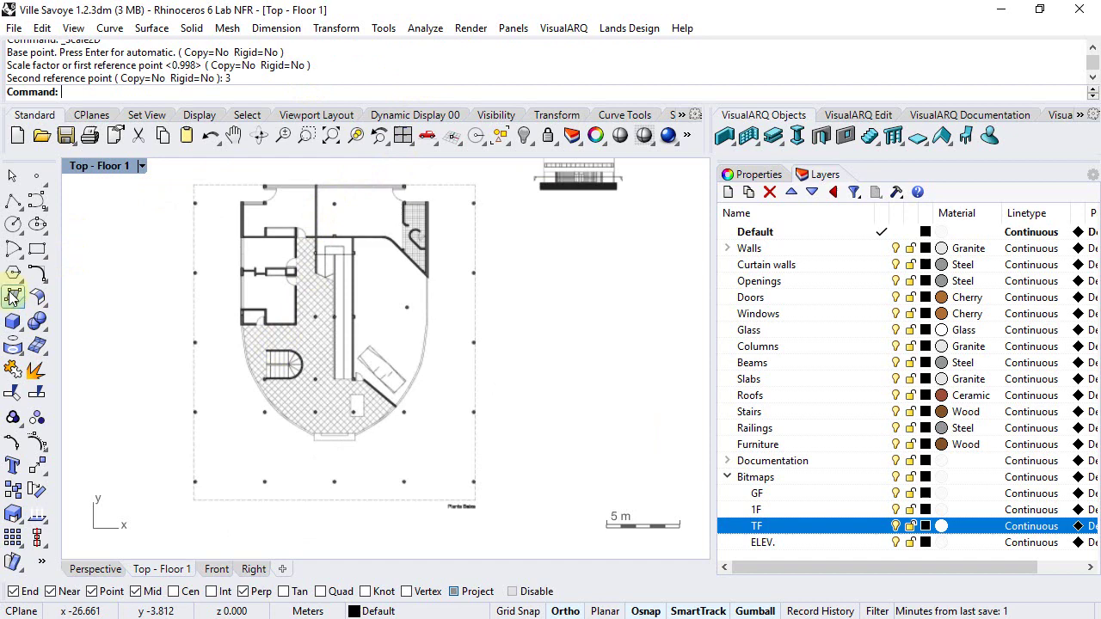
{"action": "left_click", "coordinate": [37, 249]}
{"action": "scroll", "coordinate": [191, 504], "scroll_direction": "up", "scroll_amount": 8}
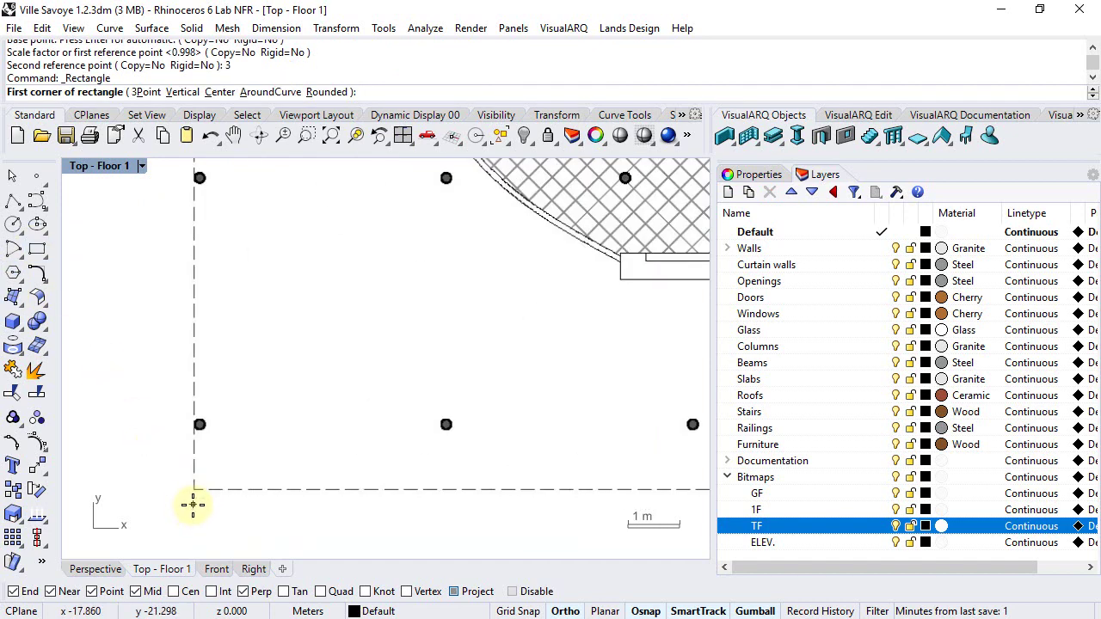
{"action": "scroll", "coordinate": [195, 498], "scroll_direction": "down", "scroll_amount": 8}
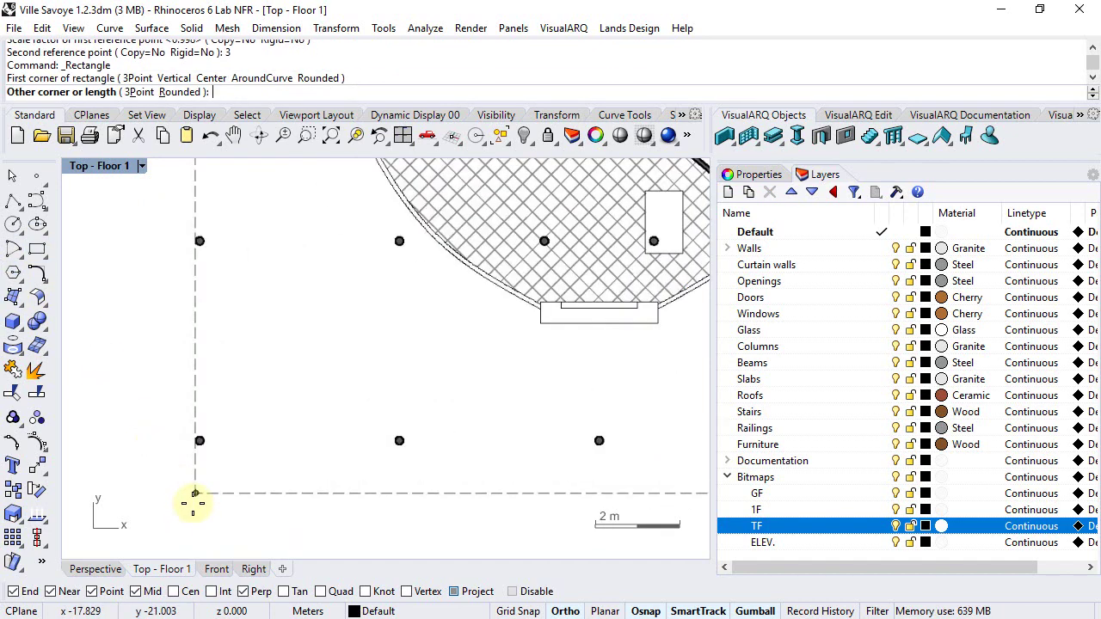
{"action": "left_click", "coordinate": [194, 498]}
{"action": "scroll", "coordinate": [422, 246], "scroll_direction": "up", "scroll_amount": 8}
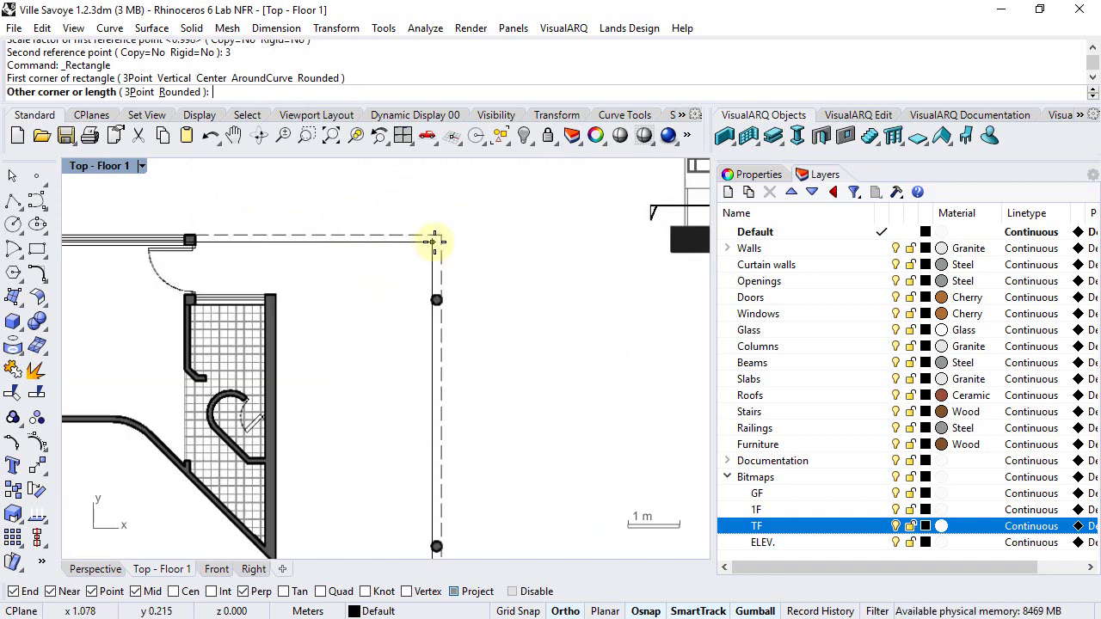
{"action": "left_click", "coordinate": [445, 231]}
{"action": "scroll", "coordinate": [445, 235], "scroll_direction": "down", "scroll_amount": 10}
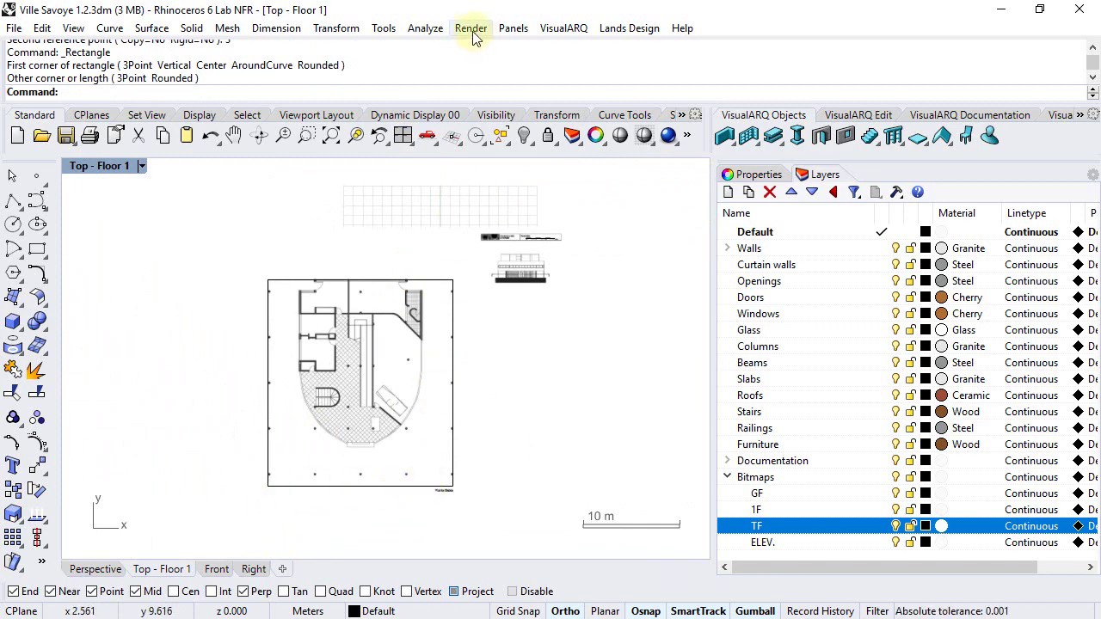
Measure the distance between the rectangle's lower corners, reading 19.080 meters.
{"action": "left_click", "coordinate": [424, 31]}
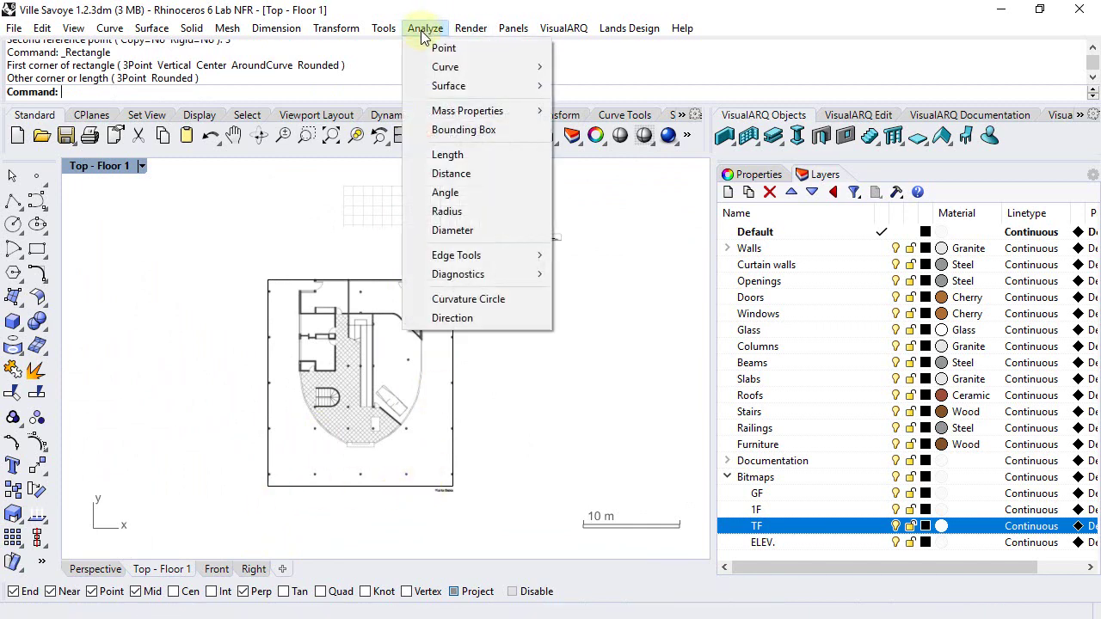
{"action": "left_click", "coordinate": [441, 174]}
{"action": "left_click", "coordinate": [270, 484]}
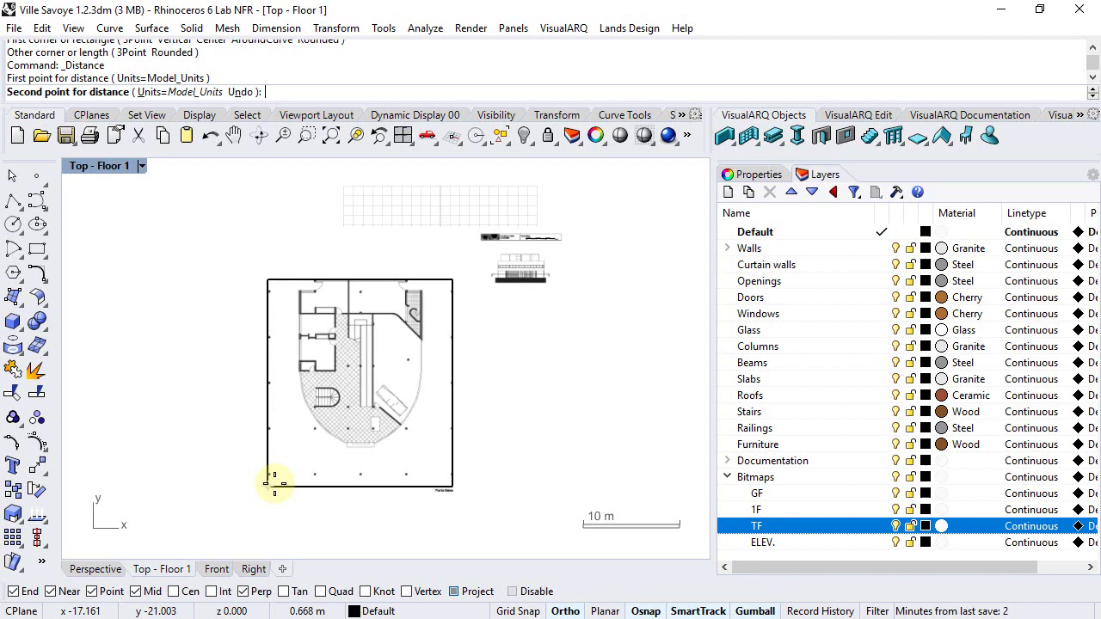
{"action": "left_click", "coordinate": [448, 488]}
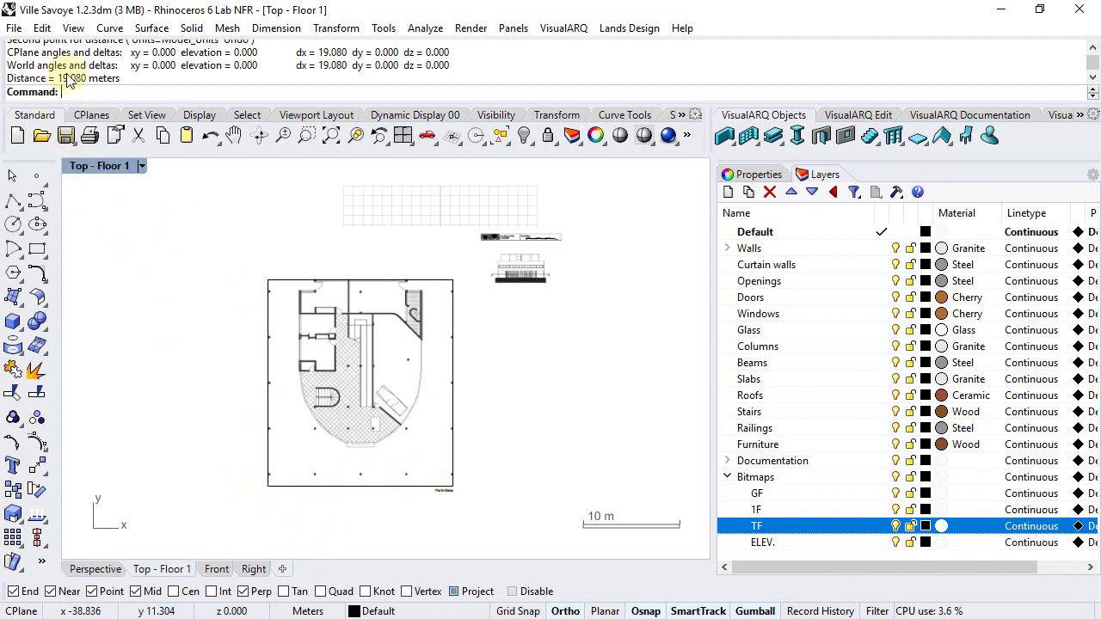
Select all and Scale 2-D from the plan's frame corner so the 19.080 m width becomes 19.
{"action": "left_click", "coordinate": [500, 137]}
{"action": "left_click", "coordinate": [13, 513]}
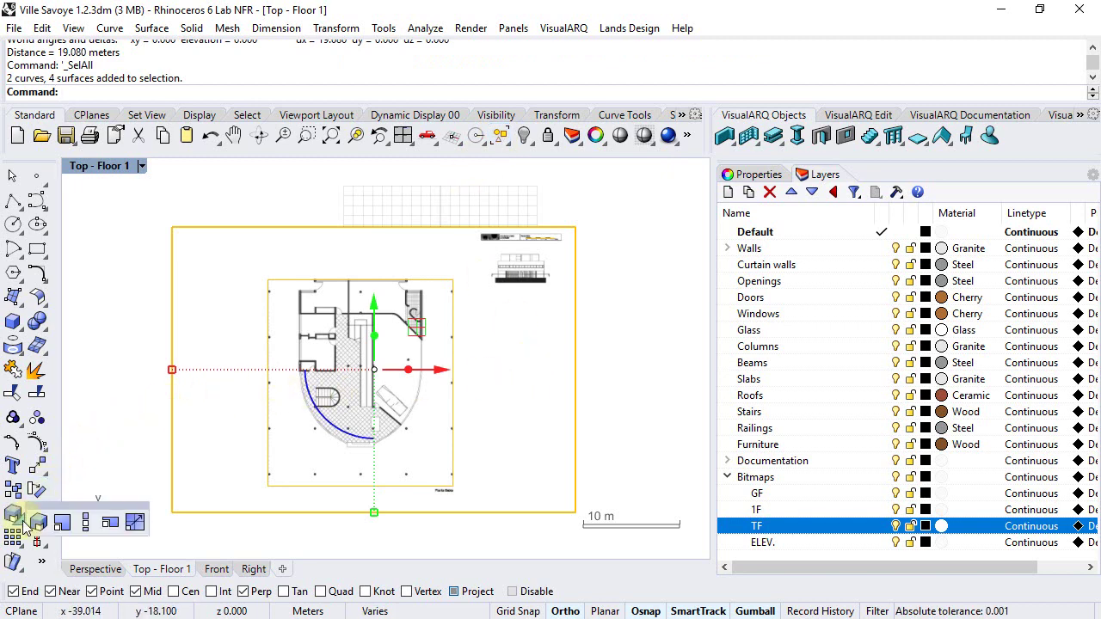
{"action": "left_click", "coordinate": [60, 524]}
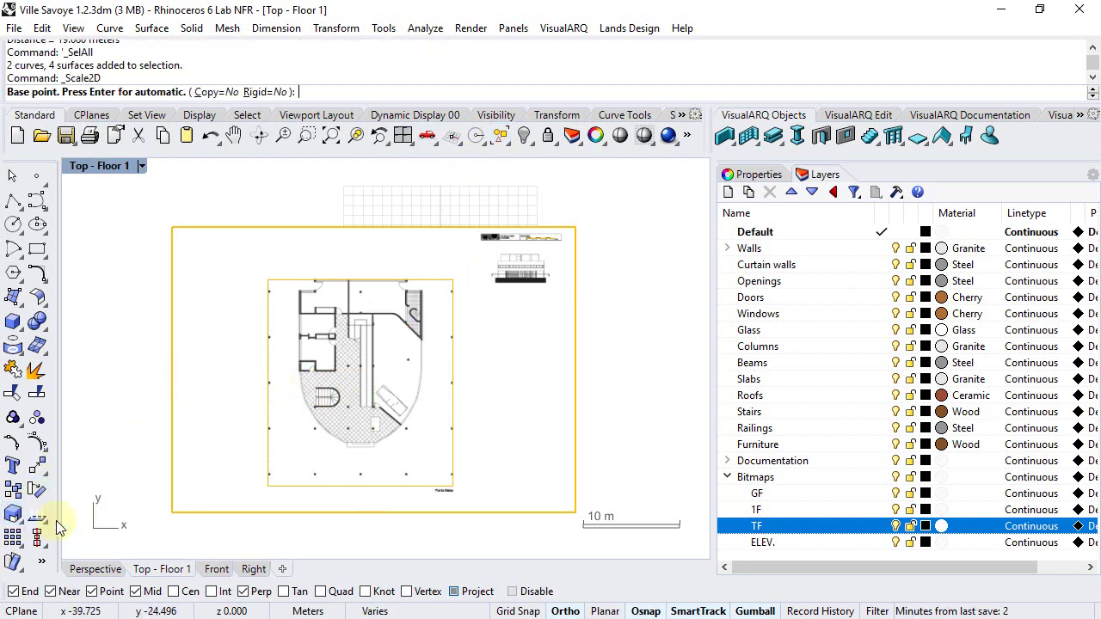
{"action": "scroll", "coordinate": [288, 497], "scroll_direction": "up", "scroll_amount": 5}
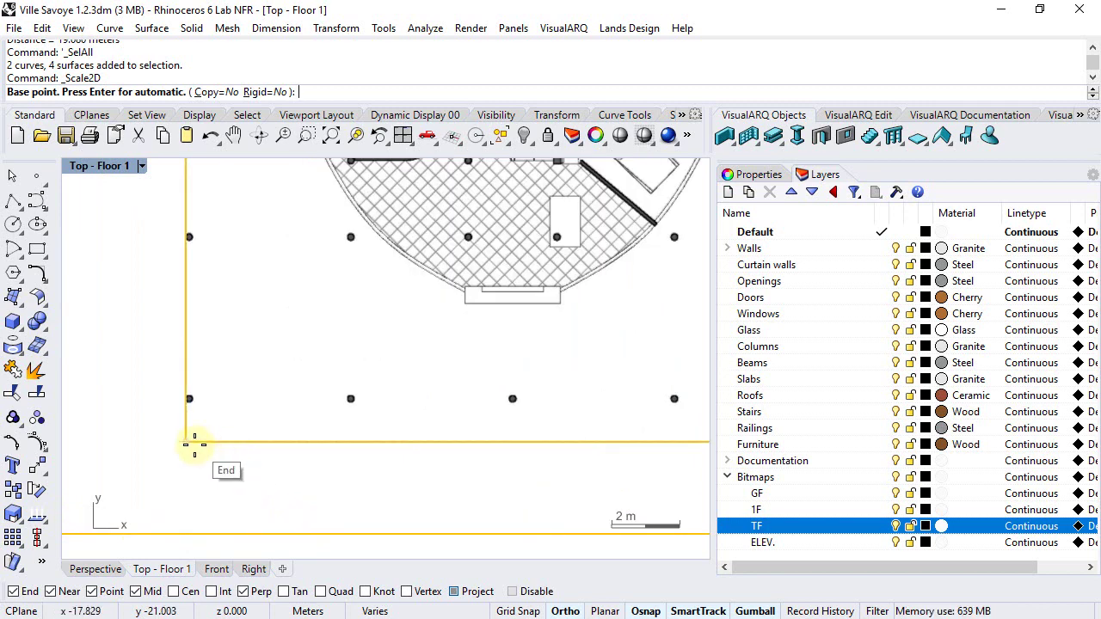
{"action": "left_click", "coordinate": [188, 442]}
{"action": "scroll", "coordinate": [540, 450], "scroll_direction": "down", "scroll_amount": 3}
{"action": "scroll", "coordinate": [606, 429], "scroll_direction": "up", "scroll_amount": 3}
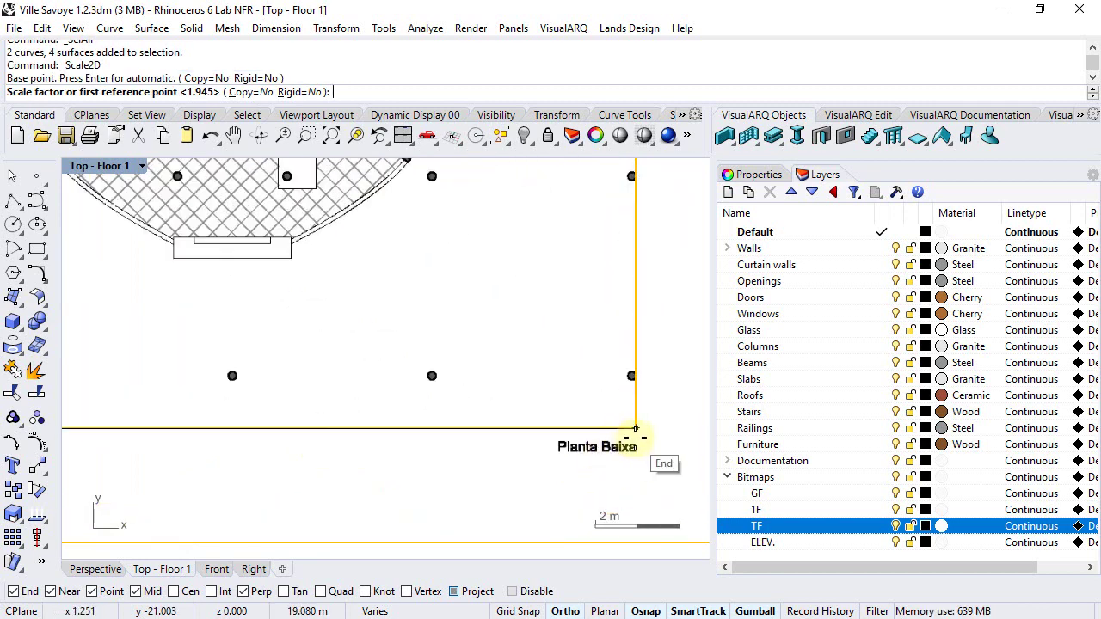
{"action": "left_click", "coordinate": [605, 428]}
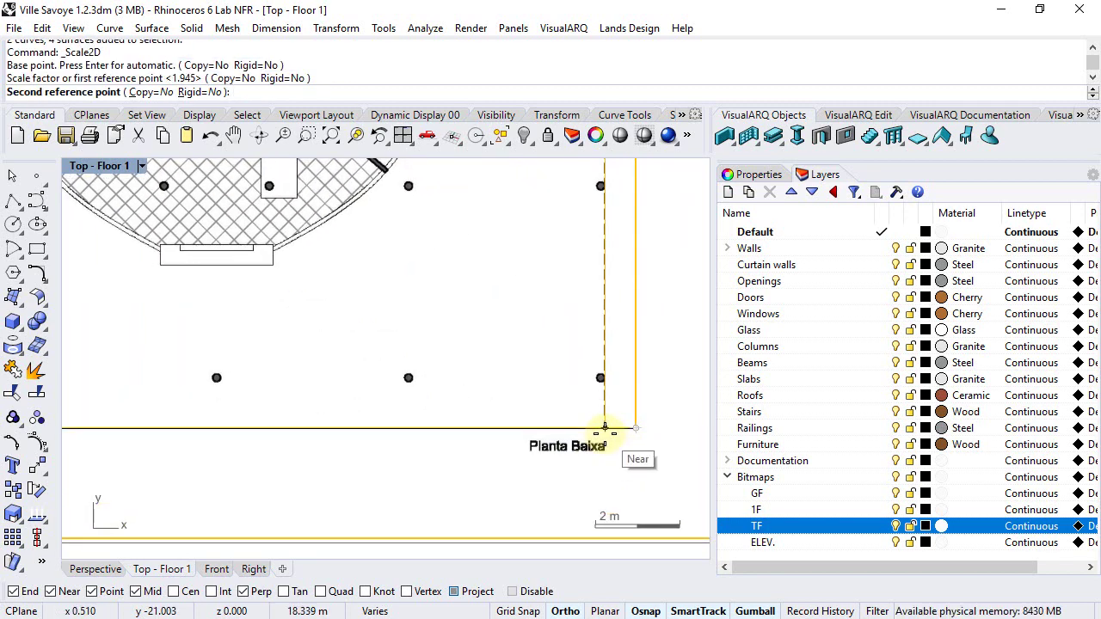
{"action": "type", "text": "19"}
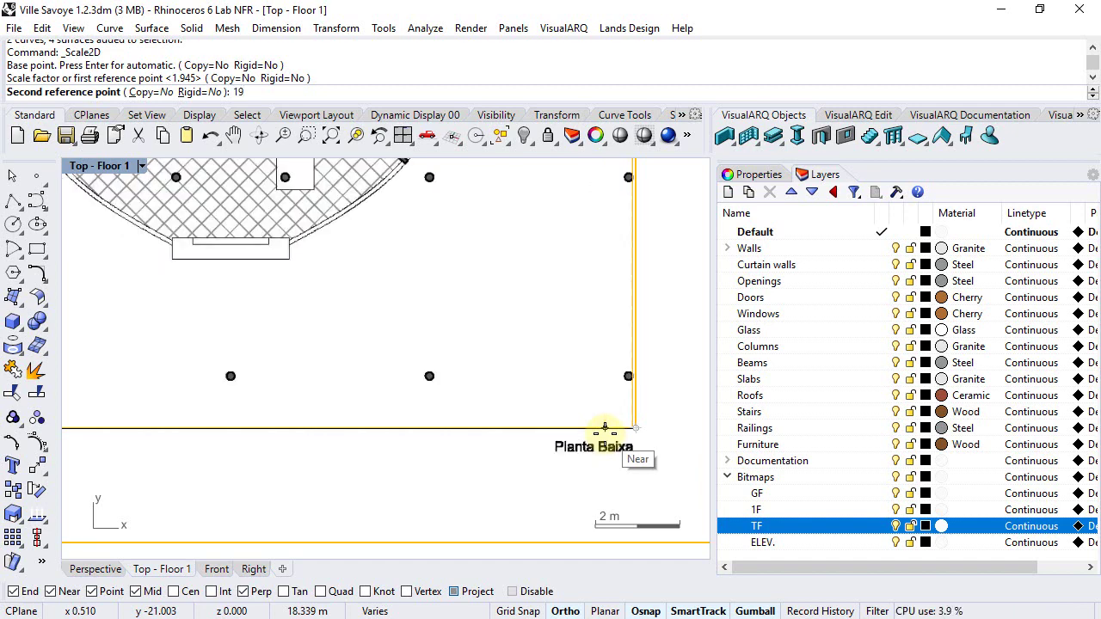
{"action": "key", "text": "Return"}
{"action": "scroll", "coordinate": [442, 368], "scroll_direction": "down", "scroll_amount": 5}
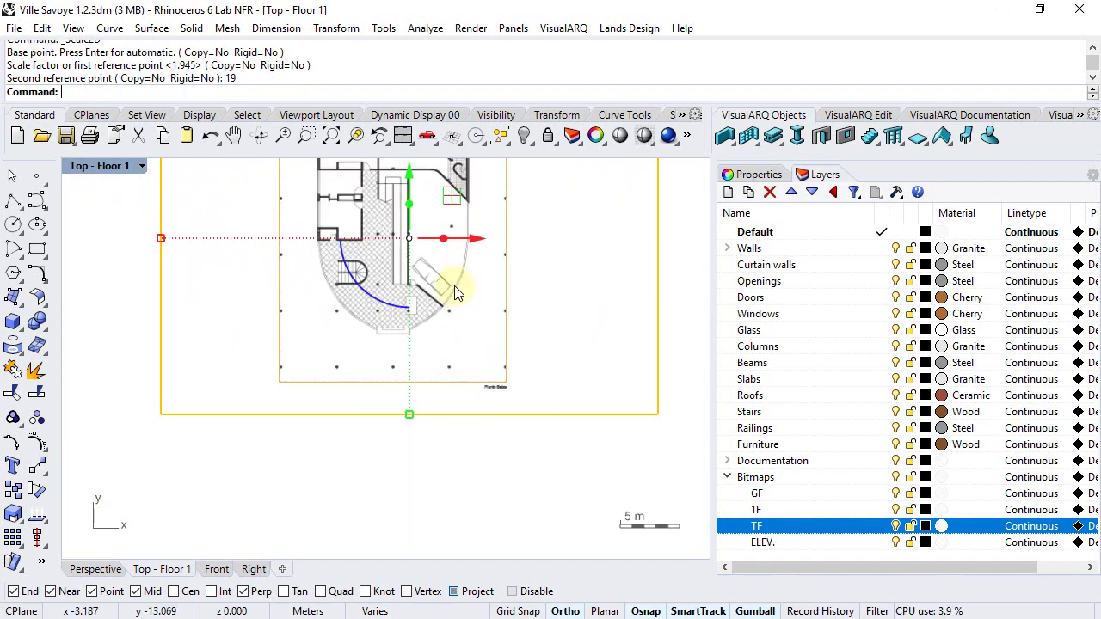
{"action": "key", "text": "ctrl+z"}
{"action": "key", "text": "Home"}
{"action": "key", "text": "Home"}
{"action": "key", "text": "Home"}
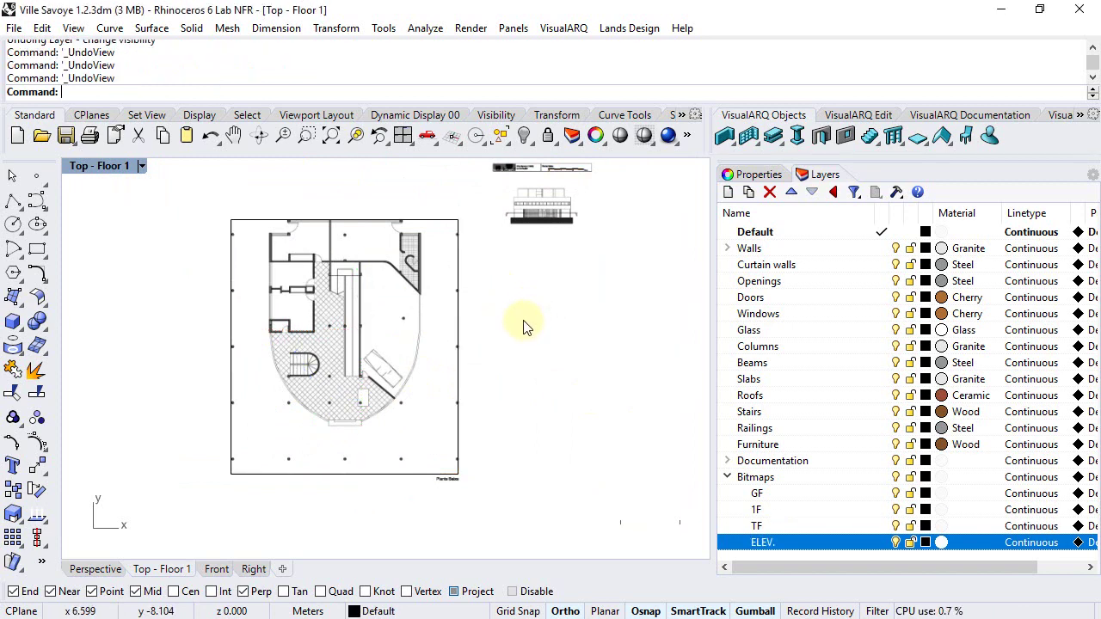
In the Perspective view, hide the GF, 1F and TF floor-plan layers.
{"action": "left_click", "coordinate": [95, 568]}
{"action": "scroll", "coordinate": [347, 422], "scroll_direction": "up", "scroll_amount": 5}
{"action": "right_click_drag", "start_coordinate": [347, 422], "coordinate": [442, 405]}
{"action": "scroll", "coordinate": [378, 383], "scroll_direction": "down", "scroll_amount": 3}
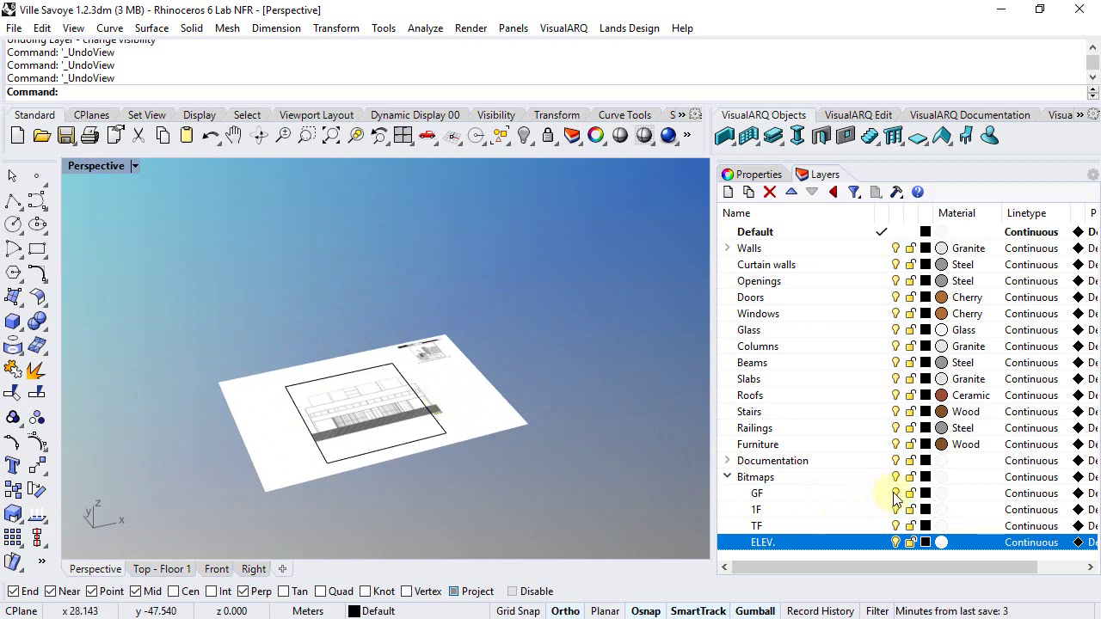
{"action": "left_click", "coordinate": [895, 492]}
{"action": "left_click", "coordinate": [895, 509]}
{"action": "left_click", "coordinate": [895, 525]}
Rotate the elevation picture surface 90° about its horizontal axis so it stands upright.
{"action": "left_click", "coordinate": [484, 404]}
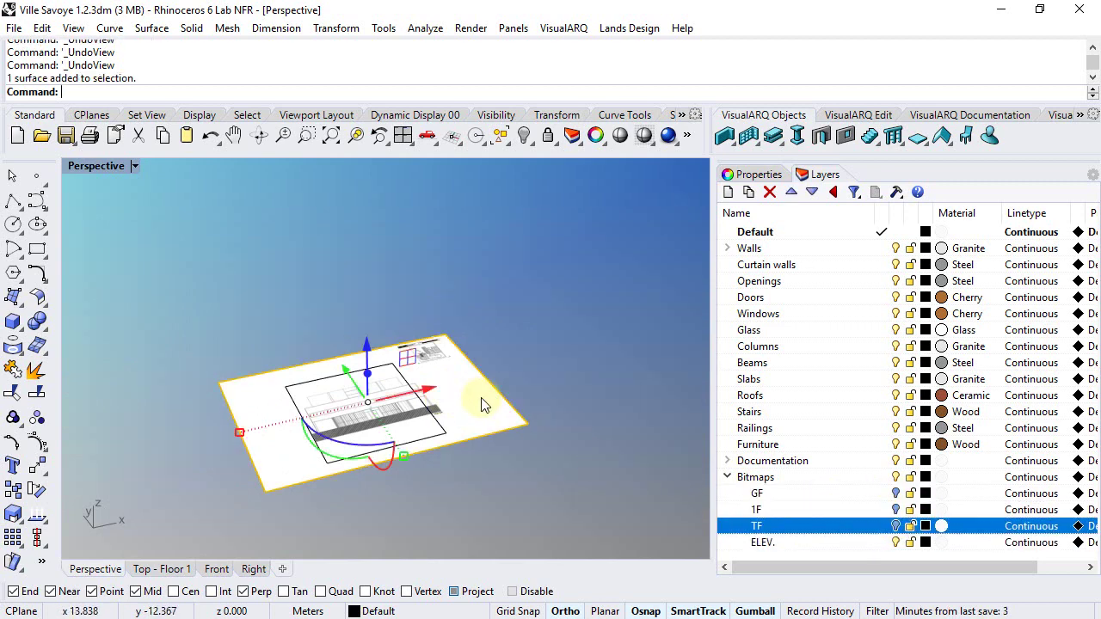
{"action": "right_click_drag", "start_coordinate": [484, 404], "coordinate": [422, 406]}
{"action": "scroll", "coordinate": [419, 407], "scroll_direction": "up", "scroll_amount": 3}
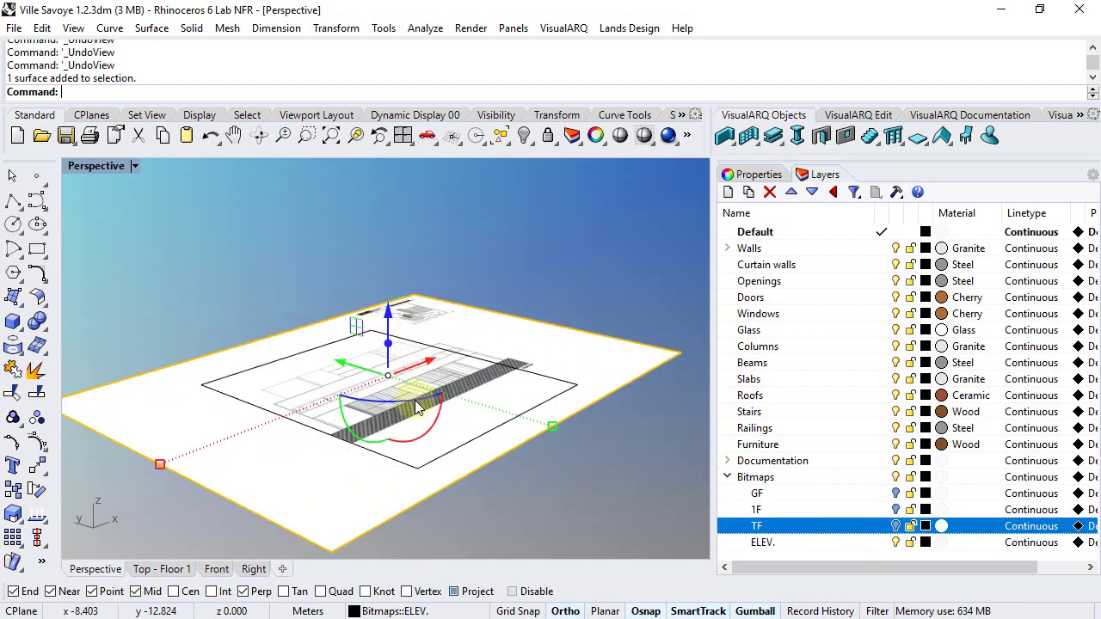
{"action": "left_click", "coordinate": [435, 427]}
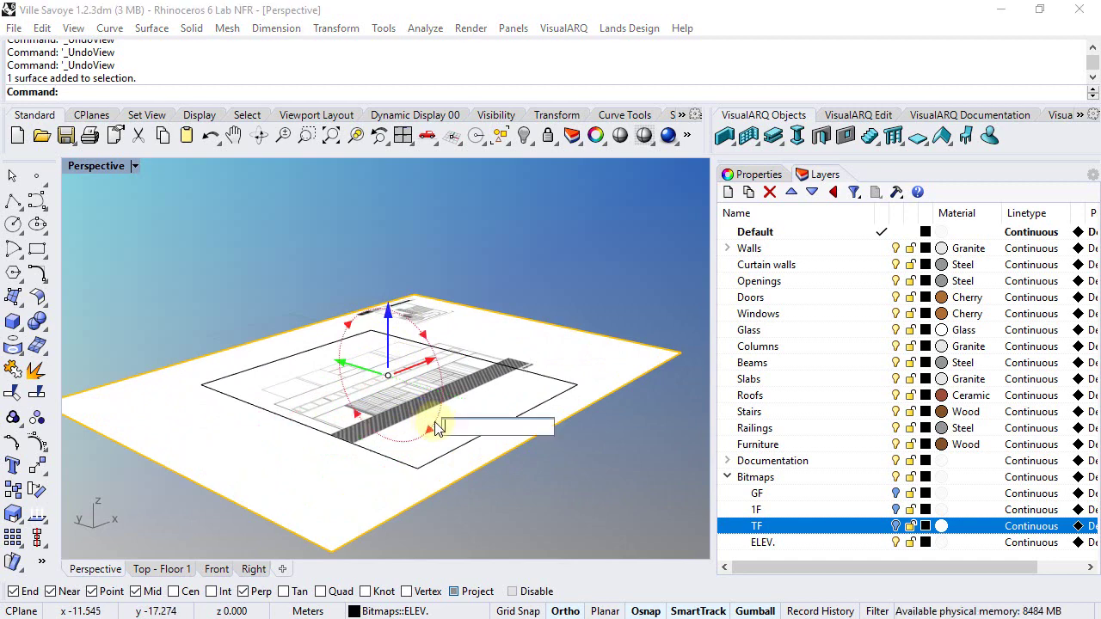
{"action": "key", "text": "Return"}
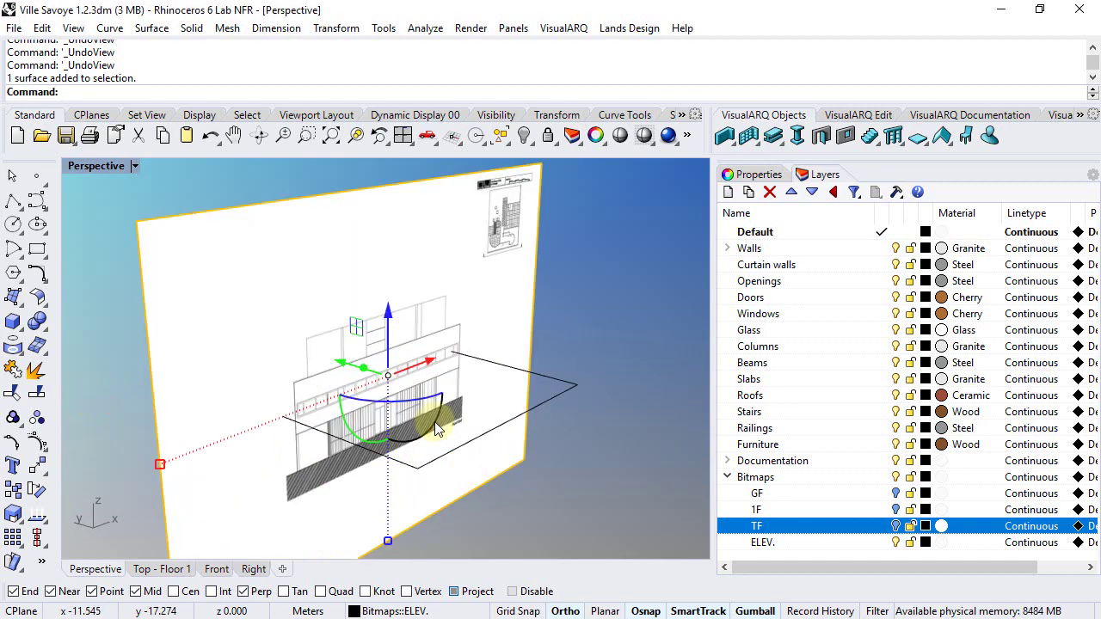
{"action": "right_click_drag", "start_coordinate": [435, 425], "coordinate": [344, 428]}
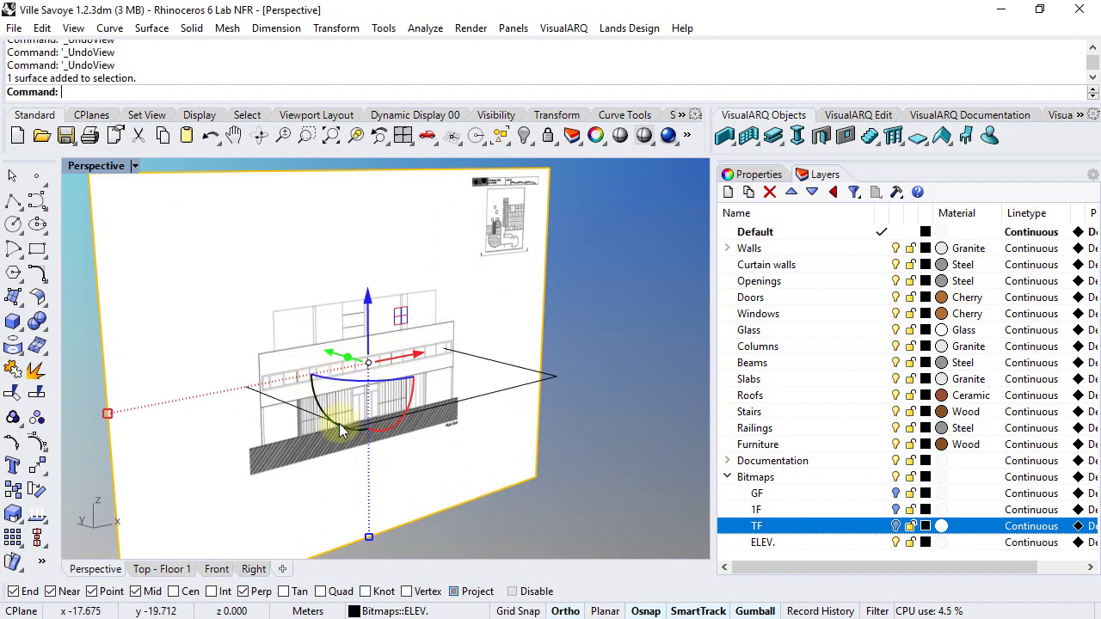
{"action": "scroll", "coordinate": [265, 442], "scroll_direction": "up", "scroll_amount": 3}
{"action": "scroll", "coordinate": [344, 312], "scroll_direction": "down", "scroll_amount": 2}
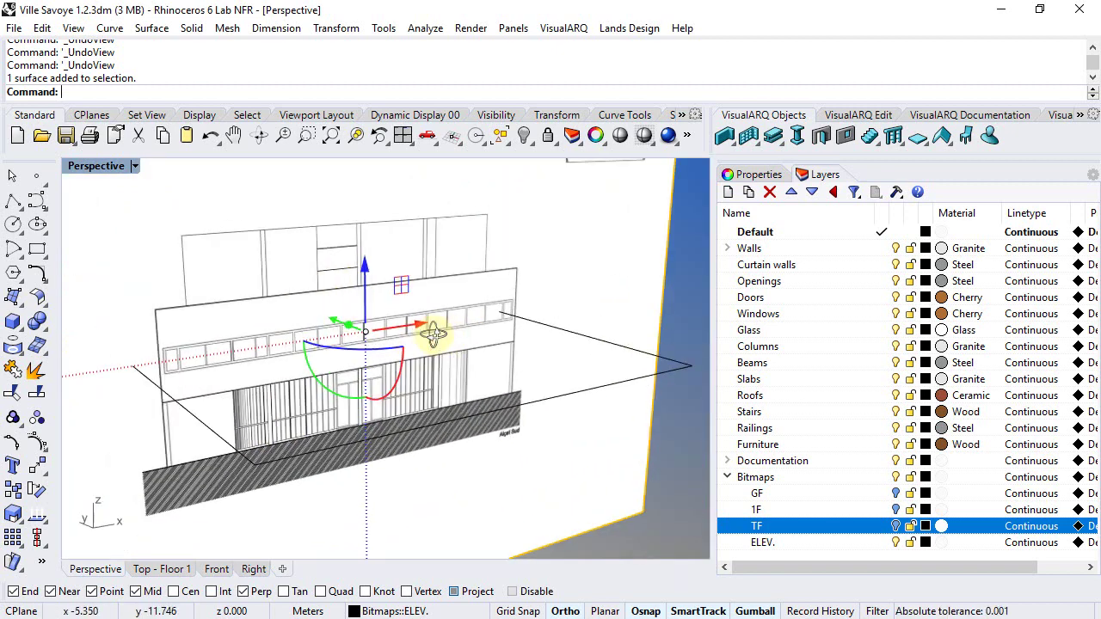
{"action": "scroll", "coordinate": [286, 456], "scroll_direction": "down", "scroll_amount": 1}
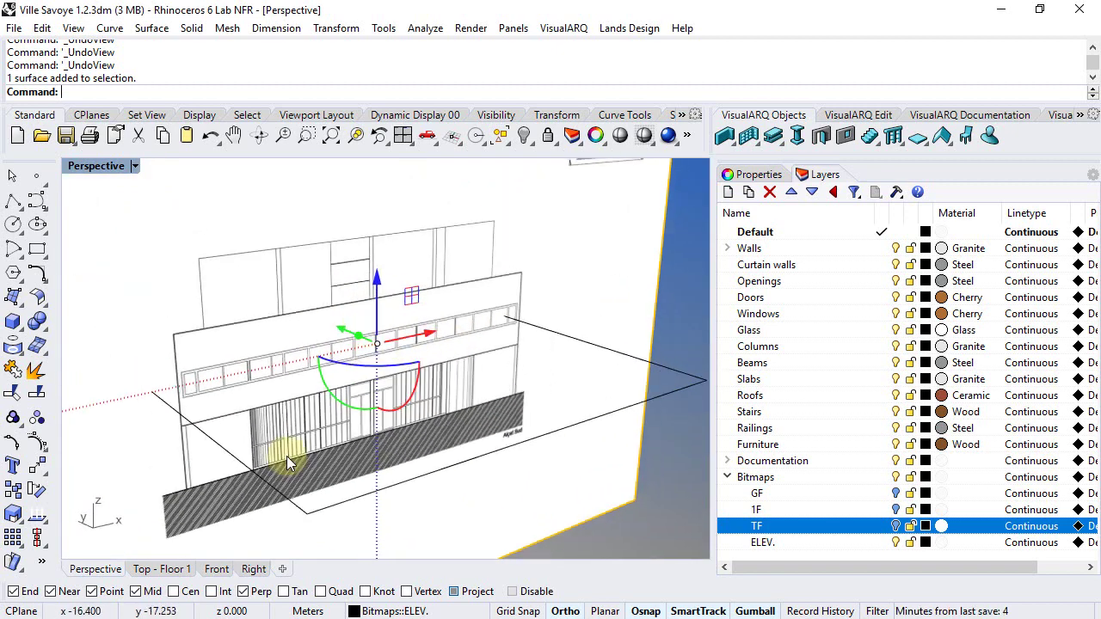
In the Front view, move the elevation straight up until its ground line sits on the 0.000 level.
{"action": "left_click", "coordinate": [217, 570]}
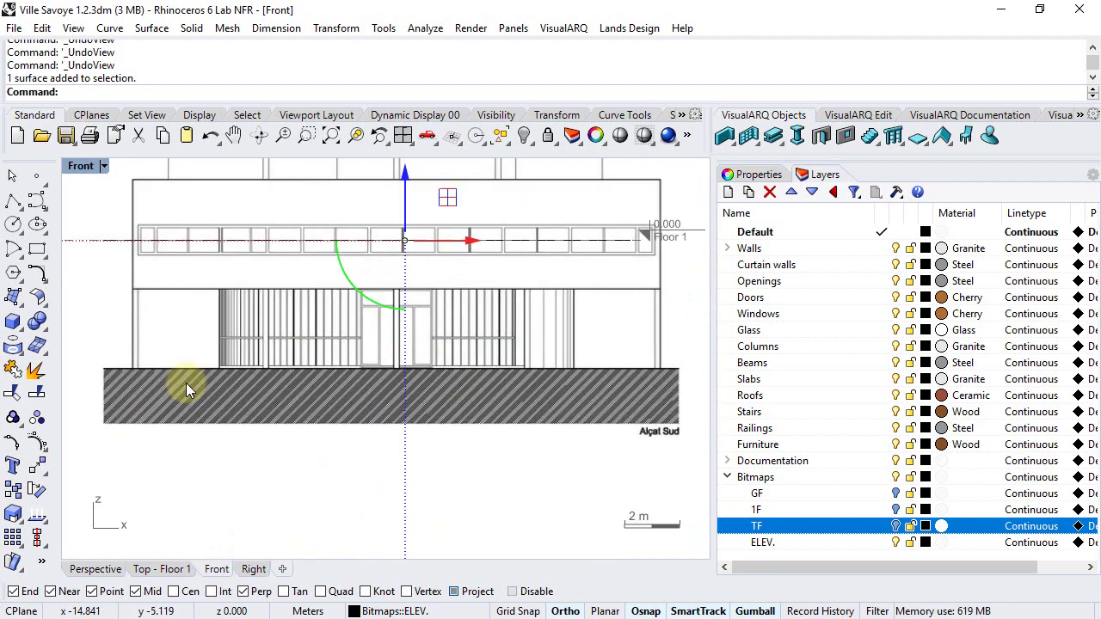
{"action": "scroll", "coordinate": [186, 382], "scroll_direction": "up", "scroll_amount": 5}
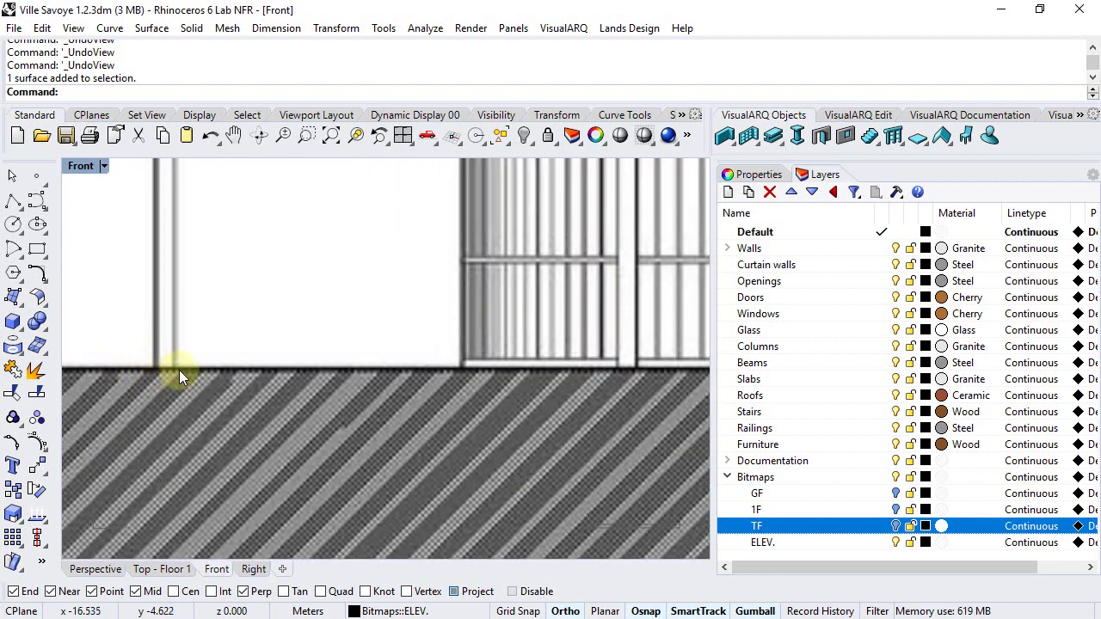
{"action": "scroll", "coordinate": [182, 369], "scroll_direction": "down", "scroll_amount": 5}
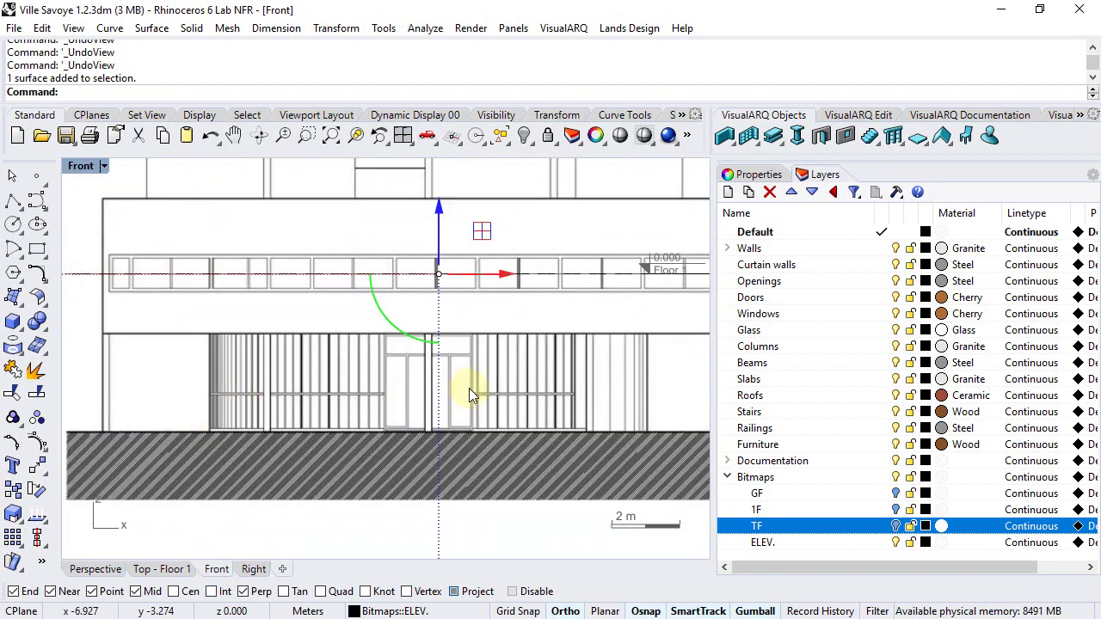
{"action": "left_click_drag", "start_coordinate": [492, 485], "coordinate": [503, 324]}
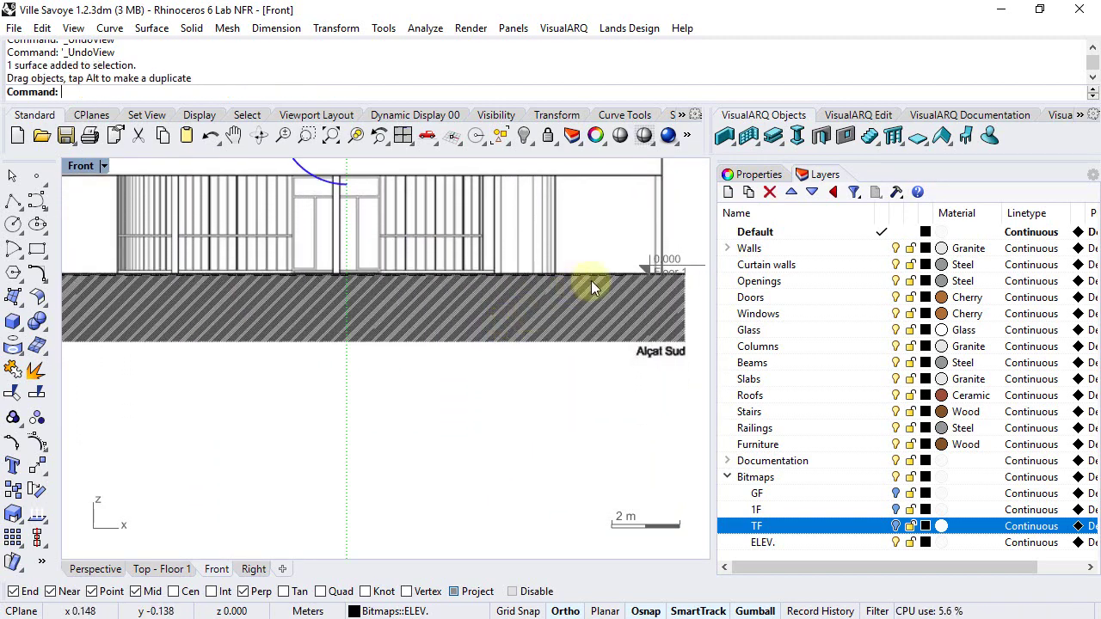
{"action": "scroll", "coordinate": [602, 280], "scroll_direction": "up", "scroll_amount": 5}
{"action": "scroll", "coordinate": [572, 309], "scroll_direction": "up", "scroll_amount": 2}
{"action": "left_click_drag", "start_coordinate": [573, 308], "coordinate": [569, 321]}
{"action": "scroll", "coordinate": [568, 321], "scroll_direction": "down", "scroll_amount": 7}
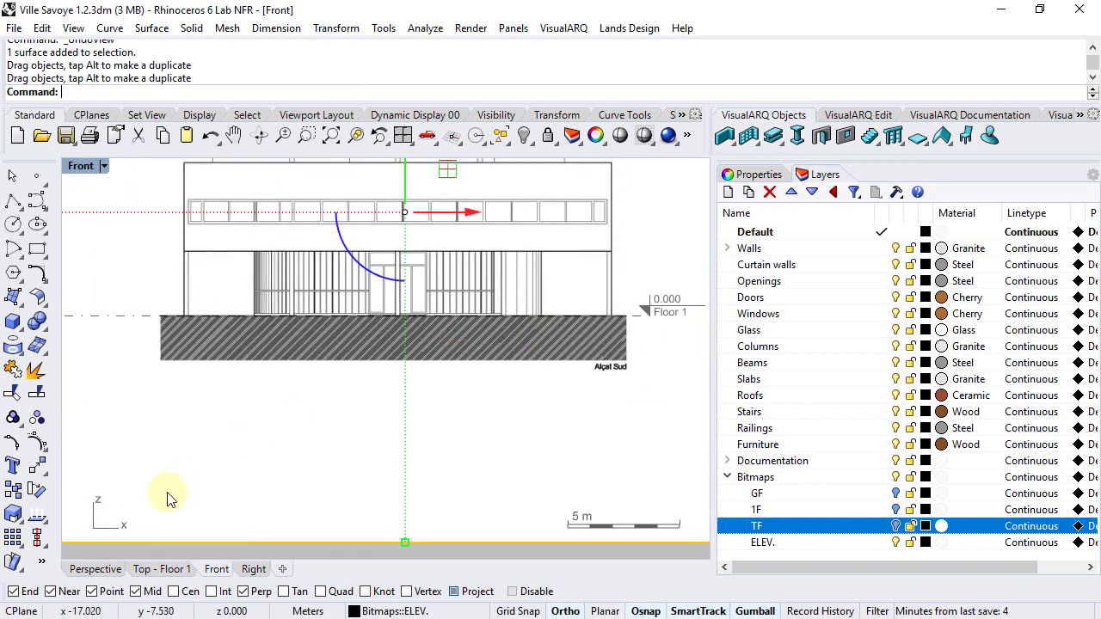
{"action": "left_click", "coordinate": [102, 571]}
Show the GF layer again and slide the elevation sideways to line up with the plan.
{"action": "right_click_drag", "start_coordinate": [184, 528], "coordinate": [423, 341]}
{"action": "left_click", "coordinate": [895, 497]}
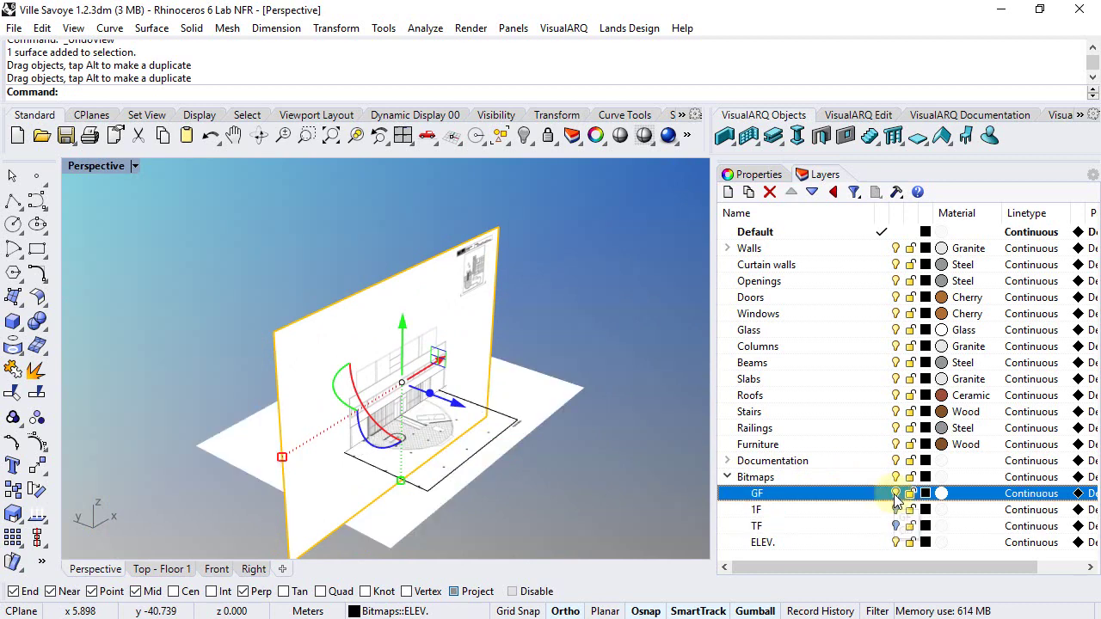
{"action": "right_click_drag", "start_coordinate": [572, 431], "coordinate": [290, 440]}
{"action": "scroll", "coordinate": [290, 441], "scroll_direction": "up", "scroll_amount": 5}
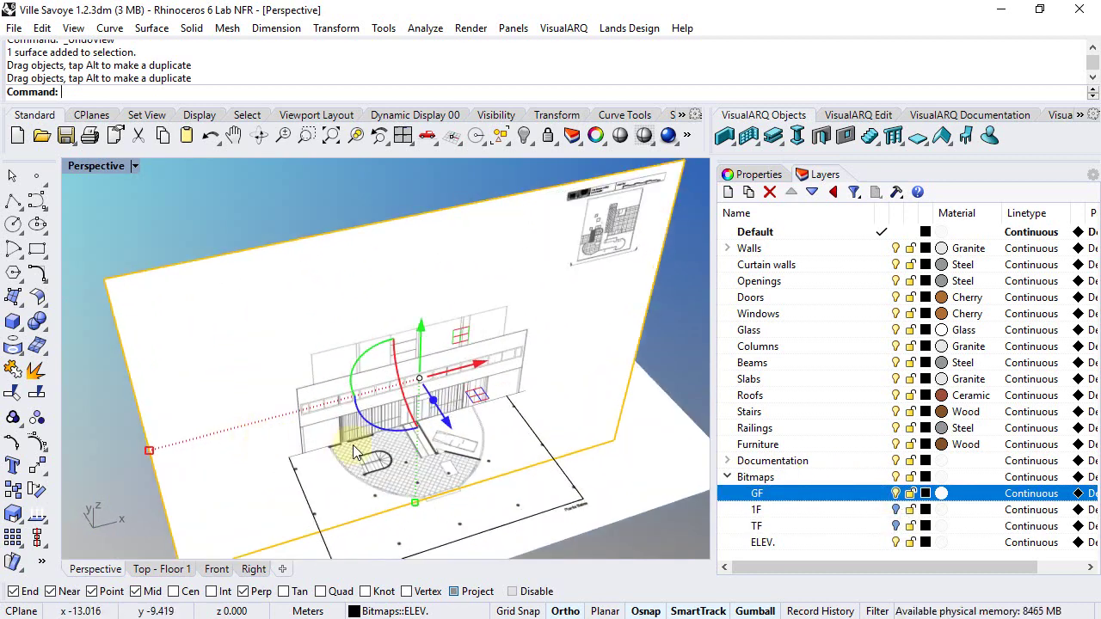
{"action": "left_click_drag", "start_coordinate": [557, 299], "coordinate": [493, 322]}
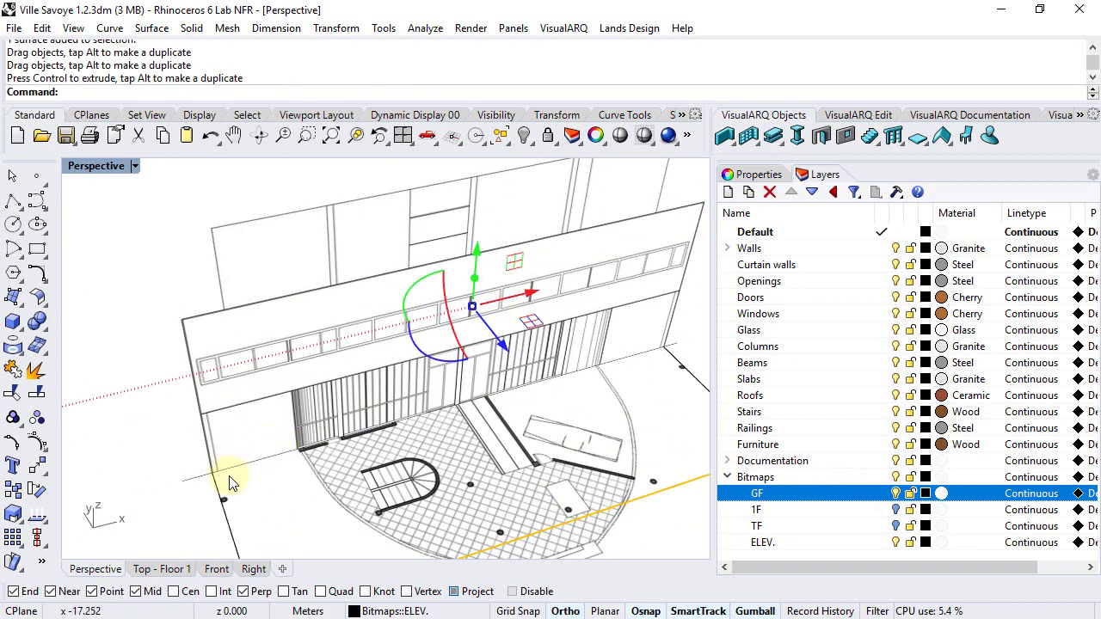
{"action": "scroll", "coordinate": [206, 486], "scroll_direction": "up", "scroll_amount": 3}
{"action": "scroll", "coordinate": [189, 469], "scroll_direction": "down", "scroll_amount": 6}
Move the elevation backward so it stands behind the ground-floor plan.
{"action": "right_click_drag", "start_coordinate": [189, 447], "coordinate": [430, 431]}
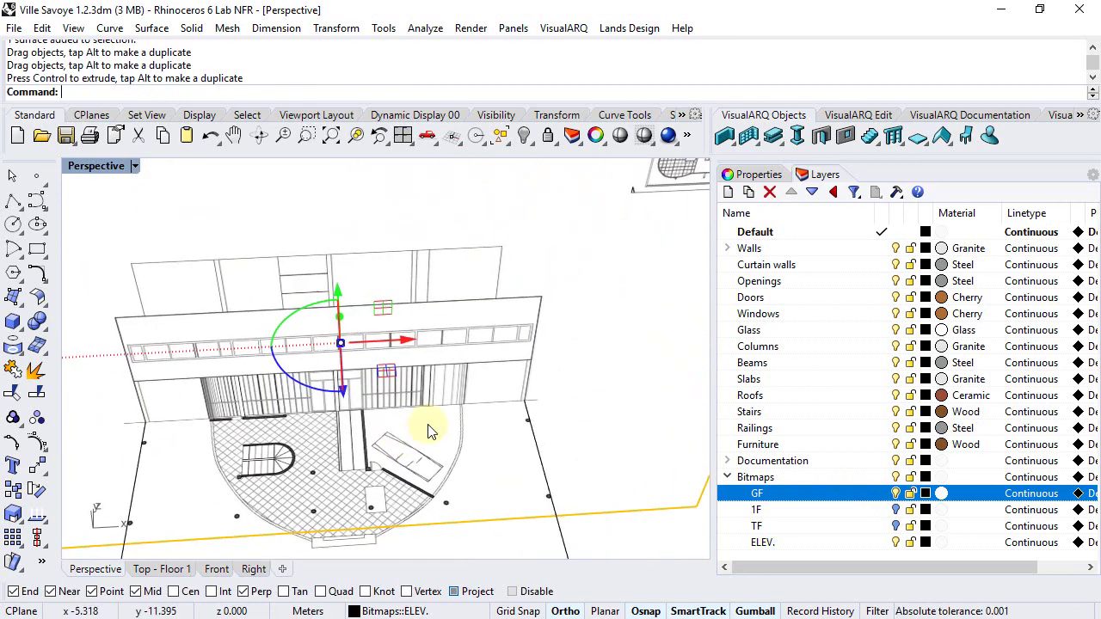
{"action": "scroll", "coordinate": [545, 400], "scroll_direction": "up", "scroll_amount": 5}
{"action": "scroll", "coordinate": [570, 343], "scroll_direction": "down", "scroll_amount": 4}
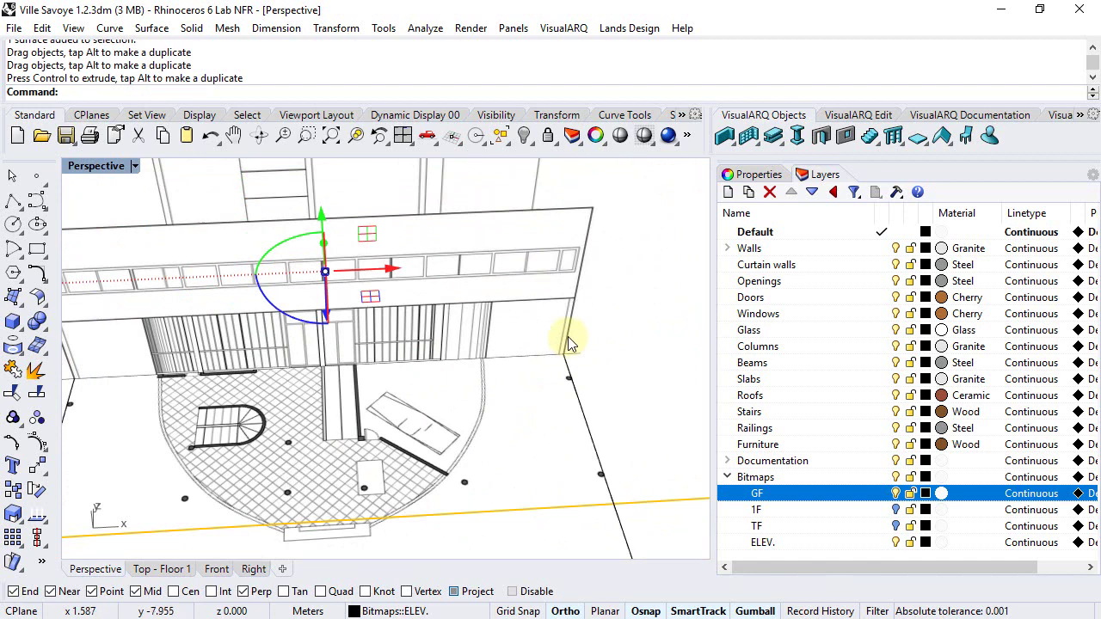
{"action": "scroll", "coordinate": [394, 391], "scroll_direction": "down", "scroll_amount": 5}
{"action": "right_click_drag", "start_coordinate": [407, 393], "coordinate": [477, 389]}
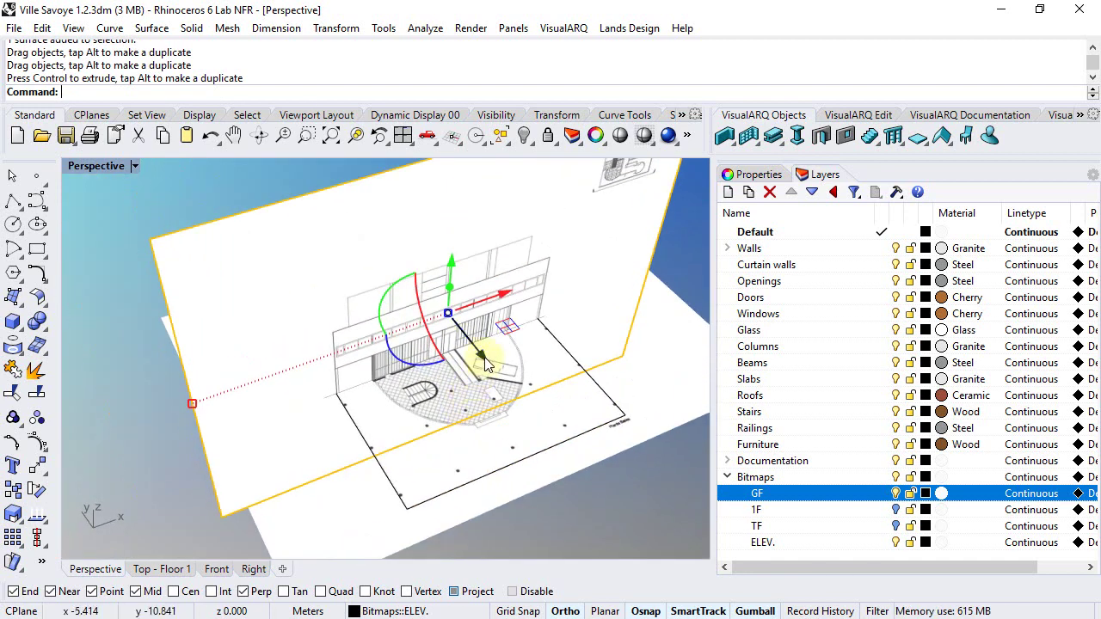
{"action": "left_click_drag", "start_coordinate": [484, 365], "coordinate": [414, 271]}
{"action": "right_click_drag", "start_coordinate": [484, 376], "coordinate": [529, 346]}
Deselect the elevation and select the 1F and TF layers in the Layers panel.
{"action": "left_click", "coordinate": [506, 422]}
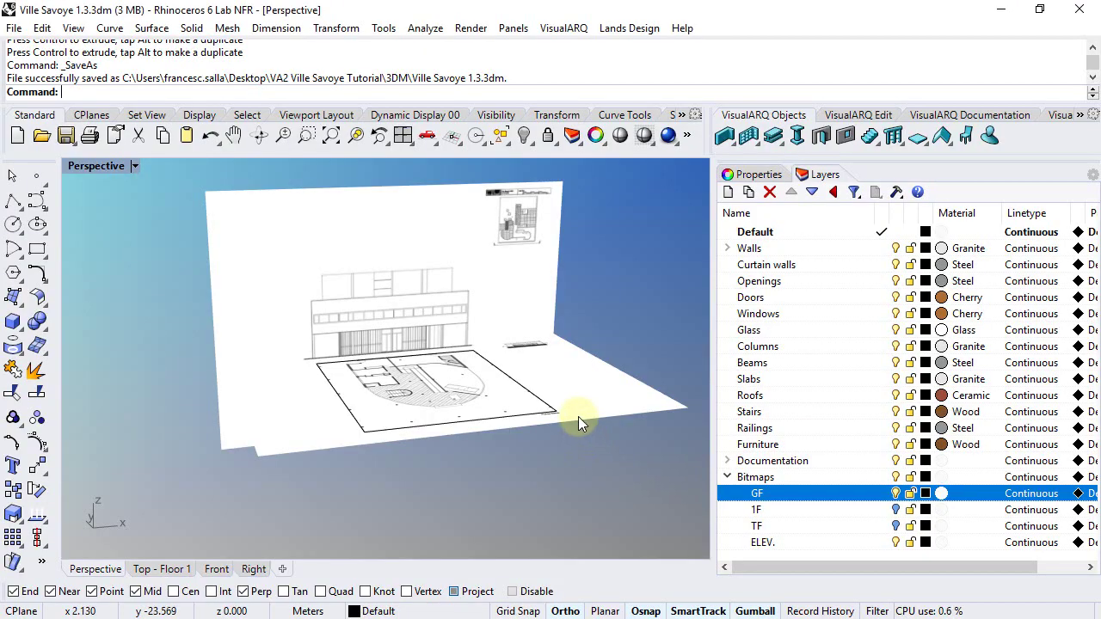
{"action": "left_click", "coordinate": [899, 509]}
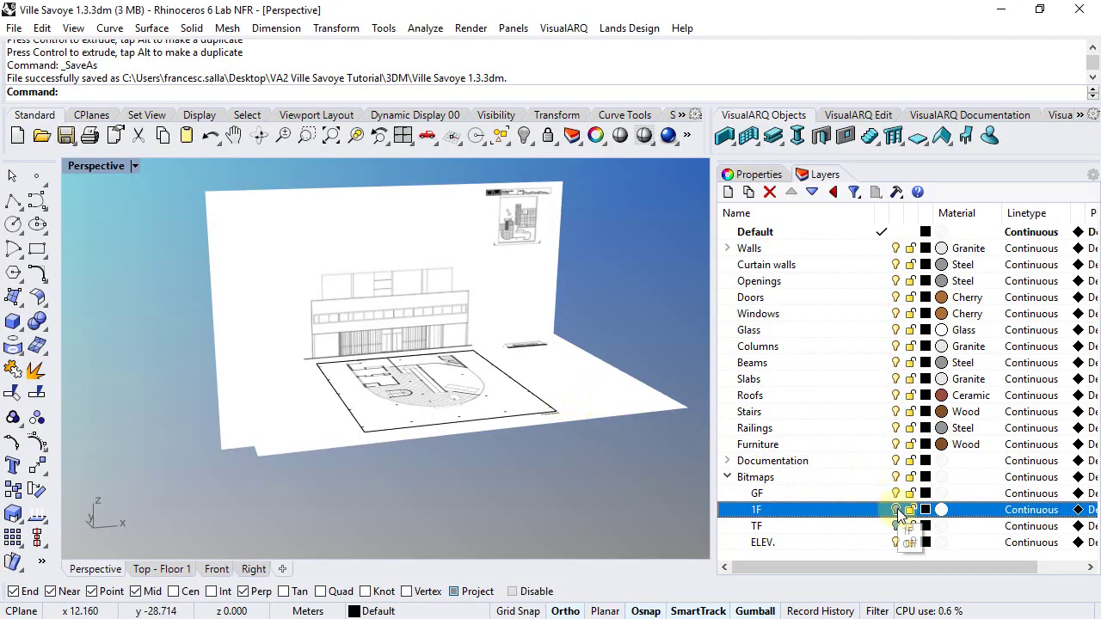
{"action": "left_click", "coordinate": [897, 525]}
{"action": "right_click_drag", "start_coordinate": [504, 344], "coordinate": [514, 351]}
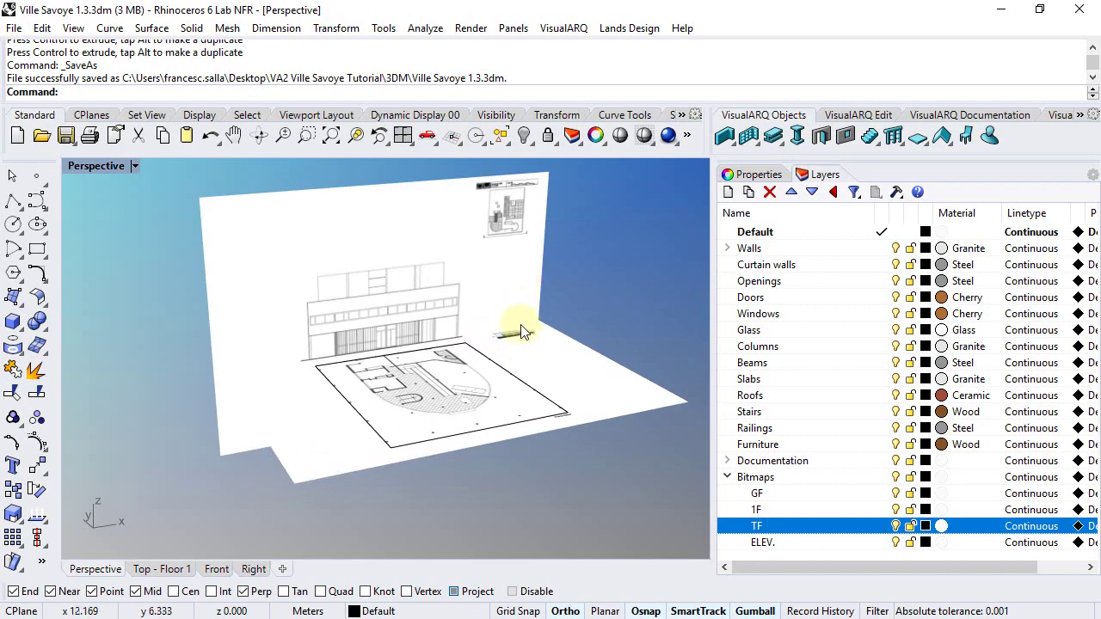